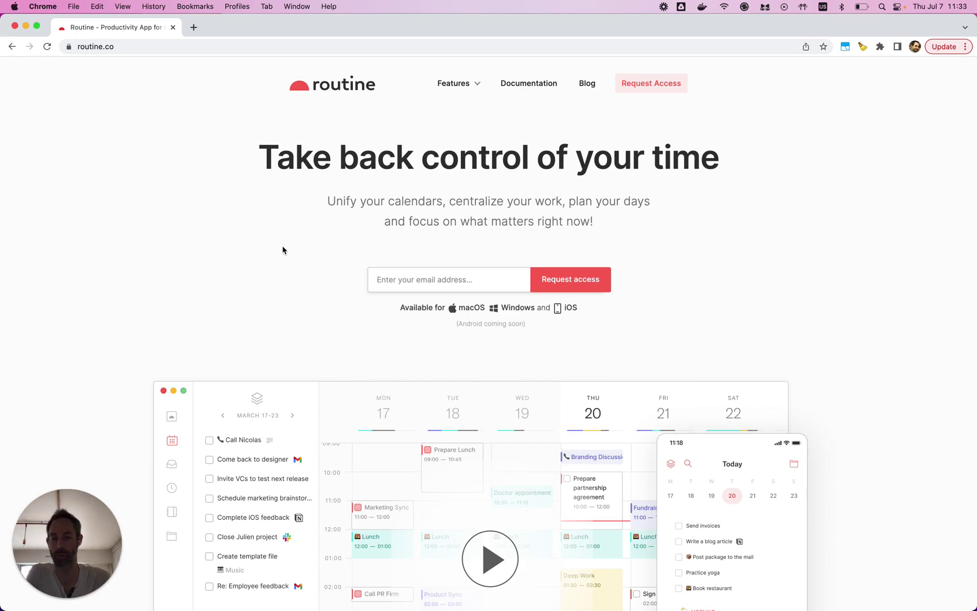
- Switch to Routine and open its Integrations settings listing Google Workspace Directory, Notion and Zapier
key("ctrl+Right")
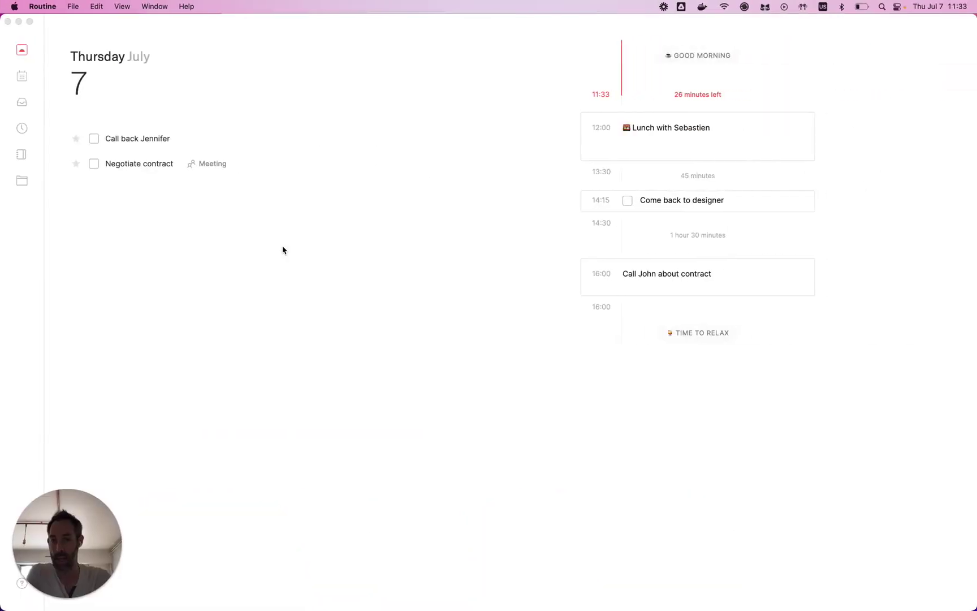
left_click_drag(66, 542, 67, 415)
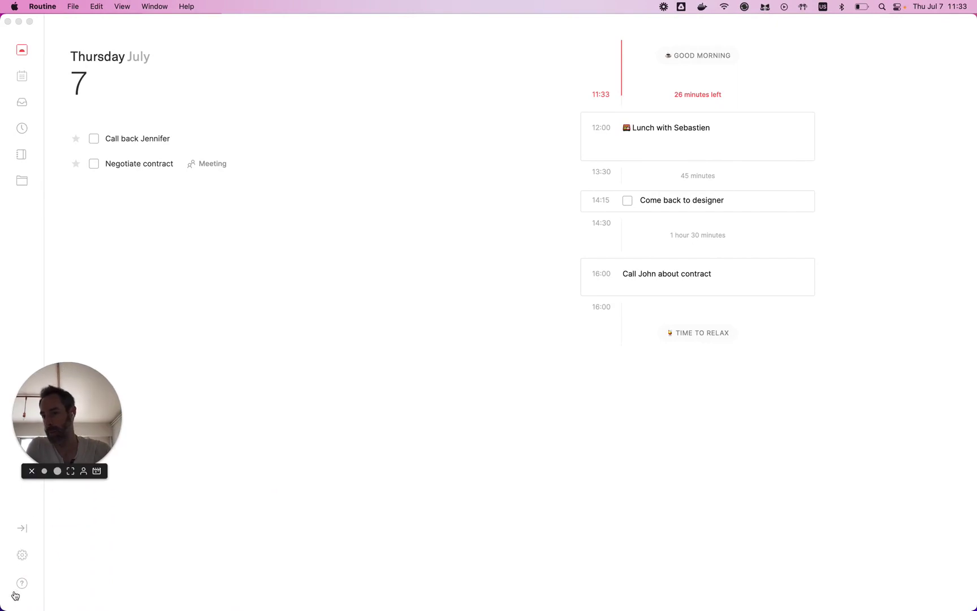
left_click(326, 316)
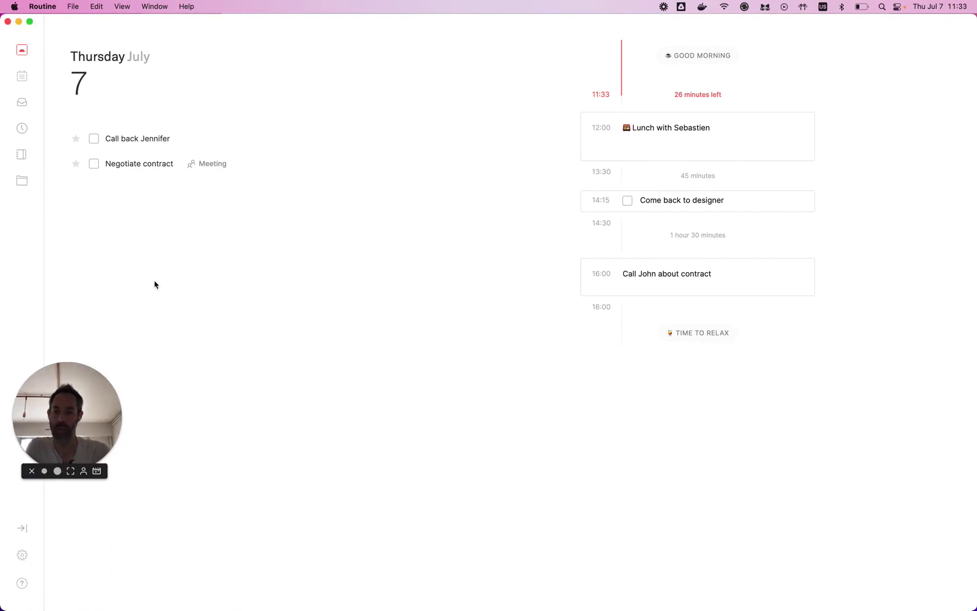
left_click(23, 555)
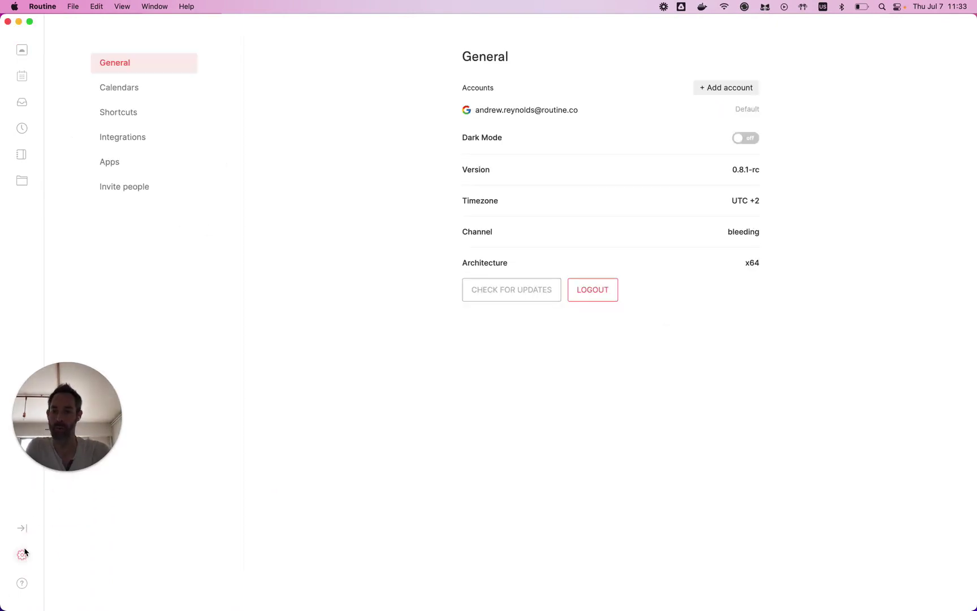
left_click(137, 145)
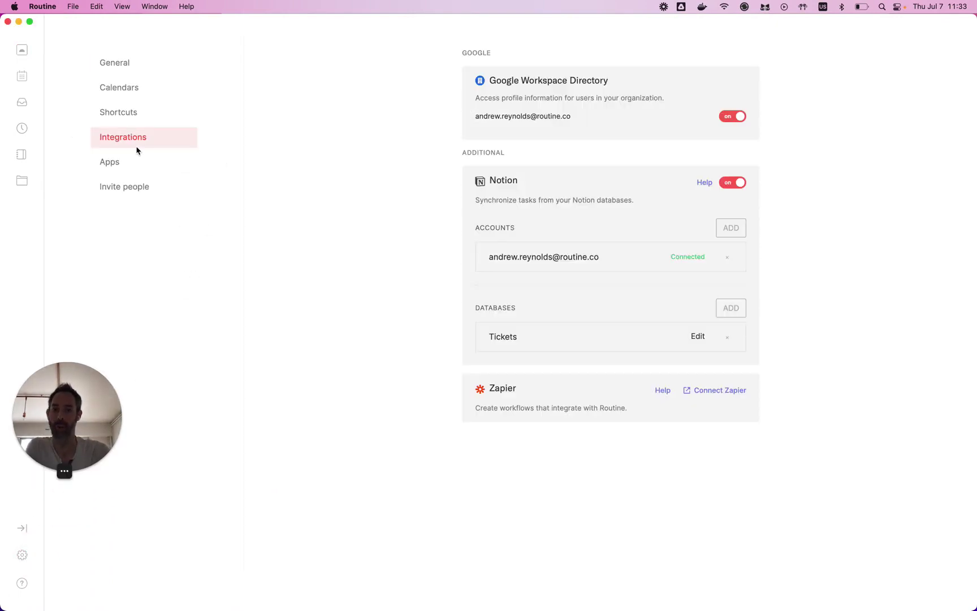
- Open the Zapier card's help article on base.routine.co and read it down to the bottom
left_click(663, 390)
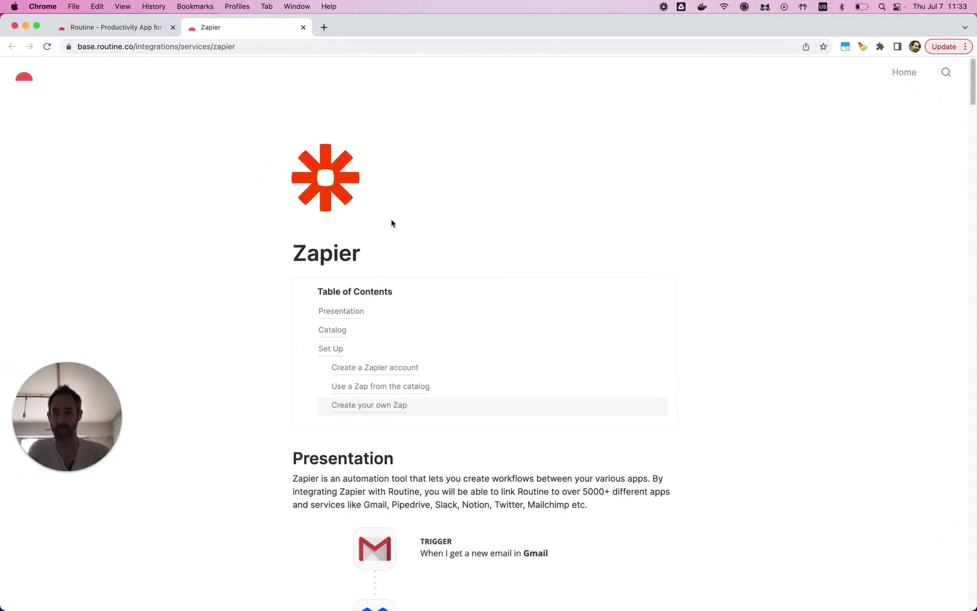
scroll(418, 275, "down", 10)
scroll(419, 276, "down", 20)
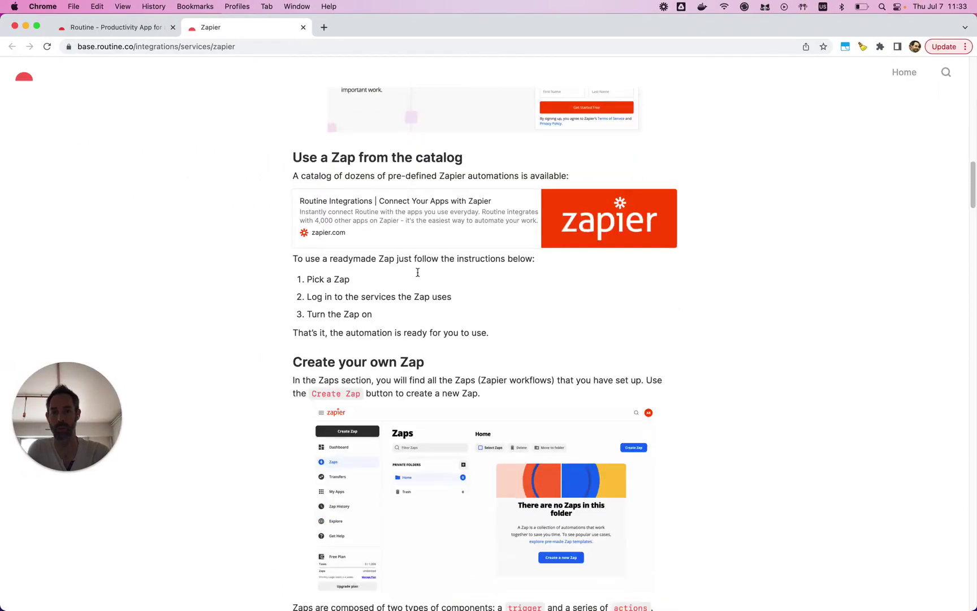
scroll(418, 276, "down", 20)
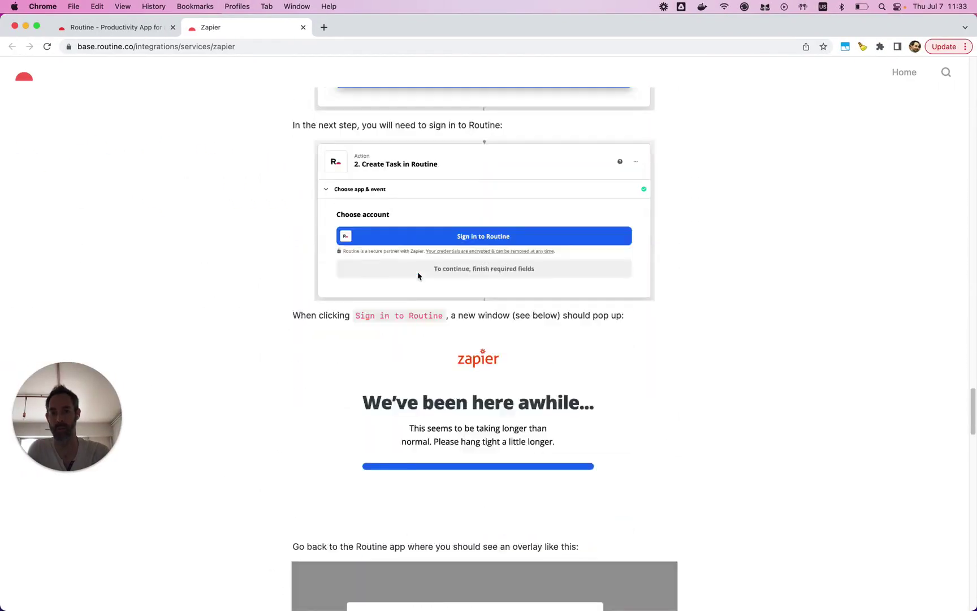
scroll(417, 272, "down", 8)
scroll(416, 339, "up", 1)
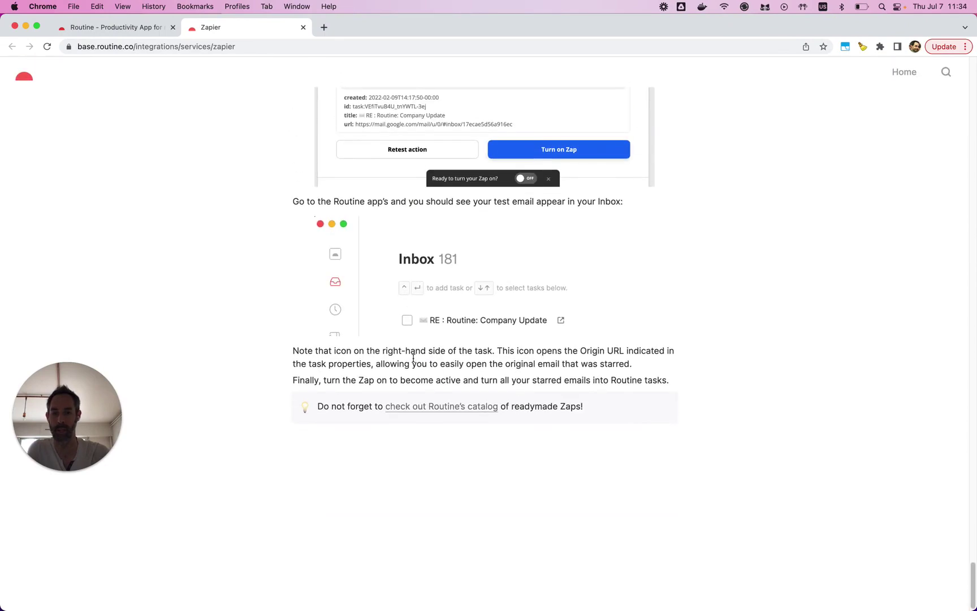
- Browse Zapier's Routine catalogue to the third page of pairable apps, then switch back to Routine
left_click(414, 408)
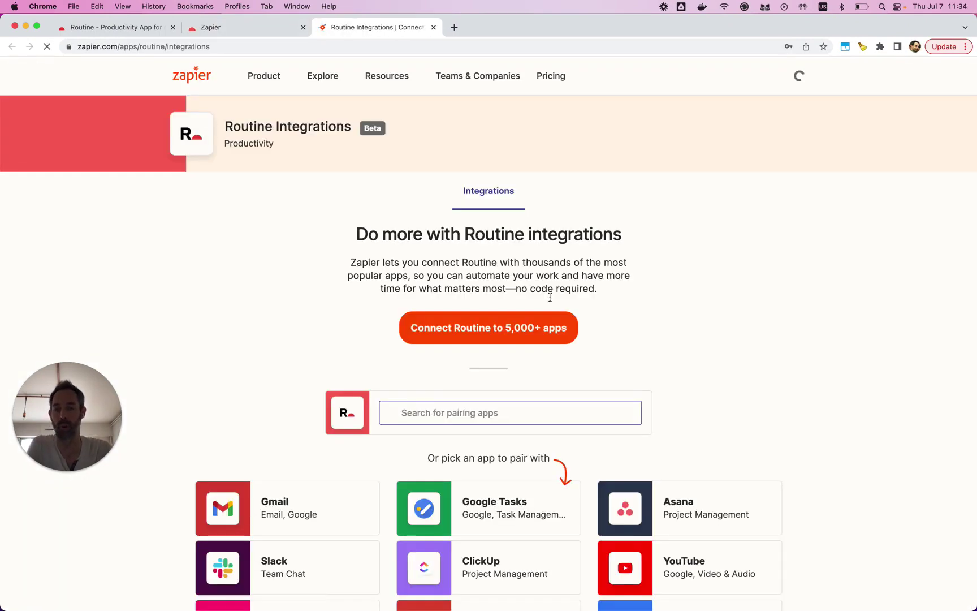
scroll(773, 409, "down", 3)
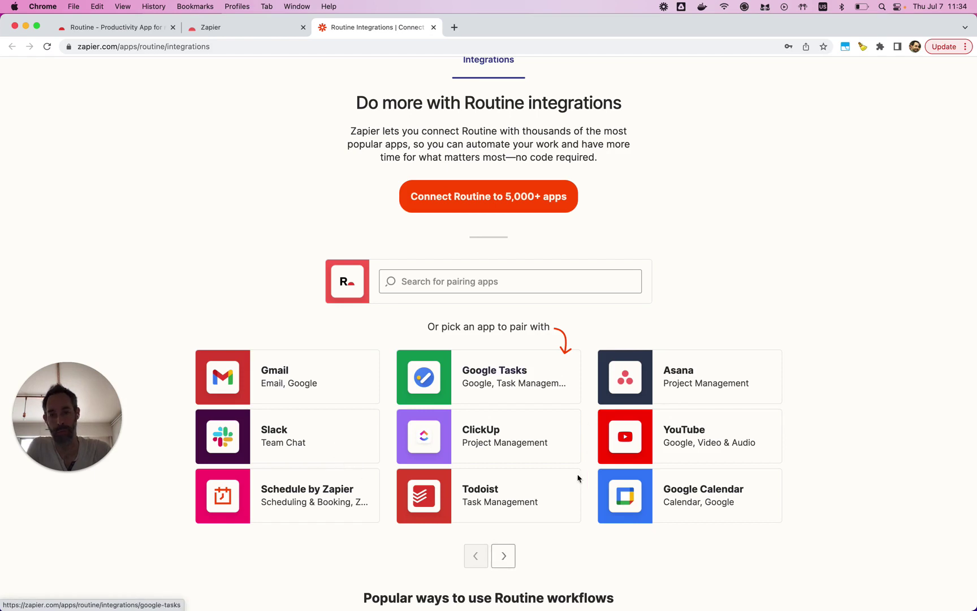
left_click(504, 557)
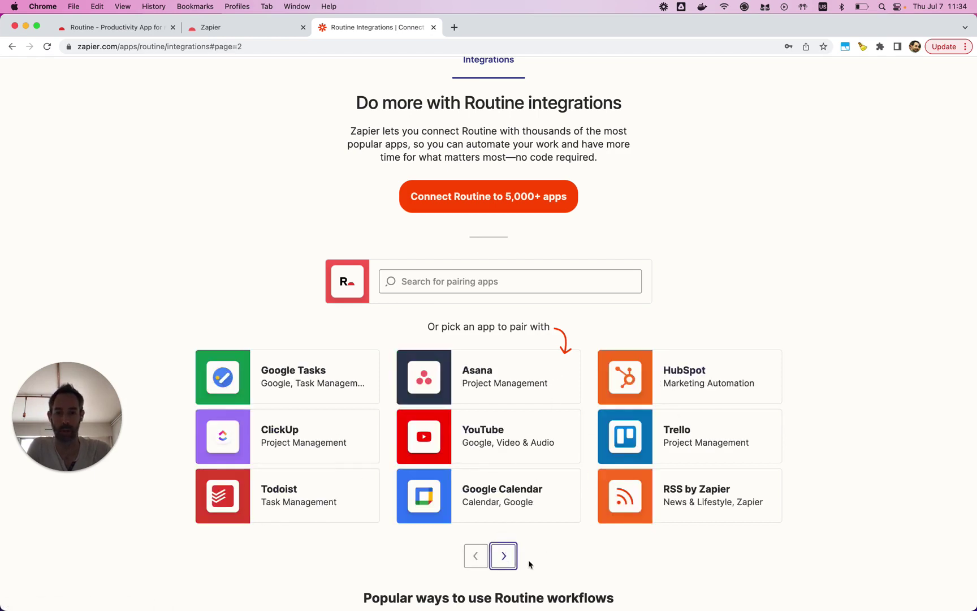
left_click(504, 556)
scroll(715, 241, "up", 2)
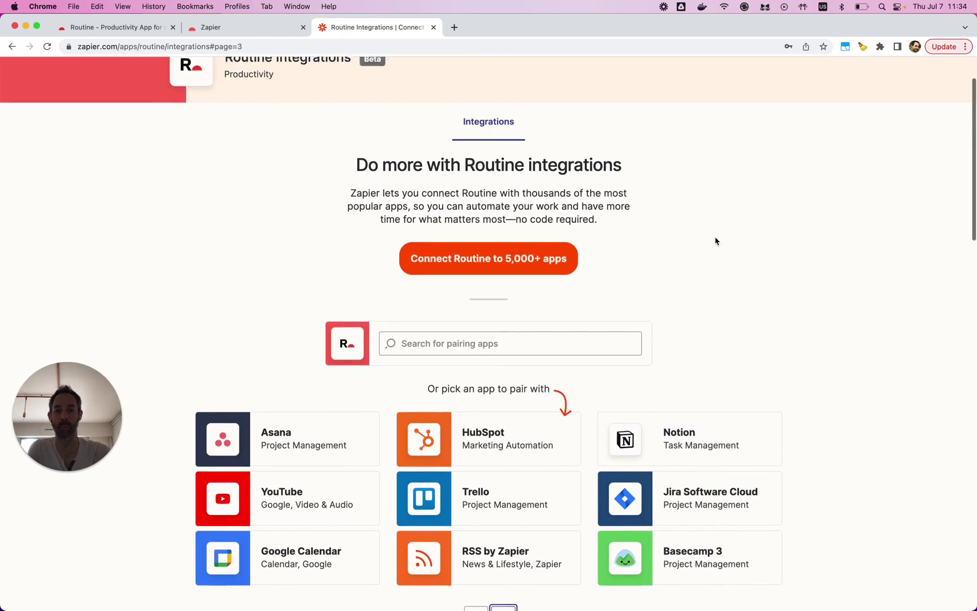
key("ctrl+Right")
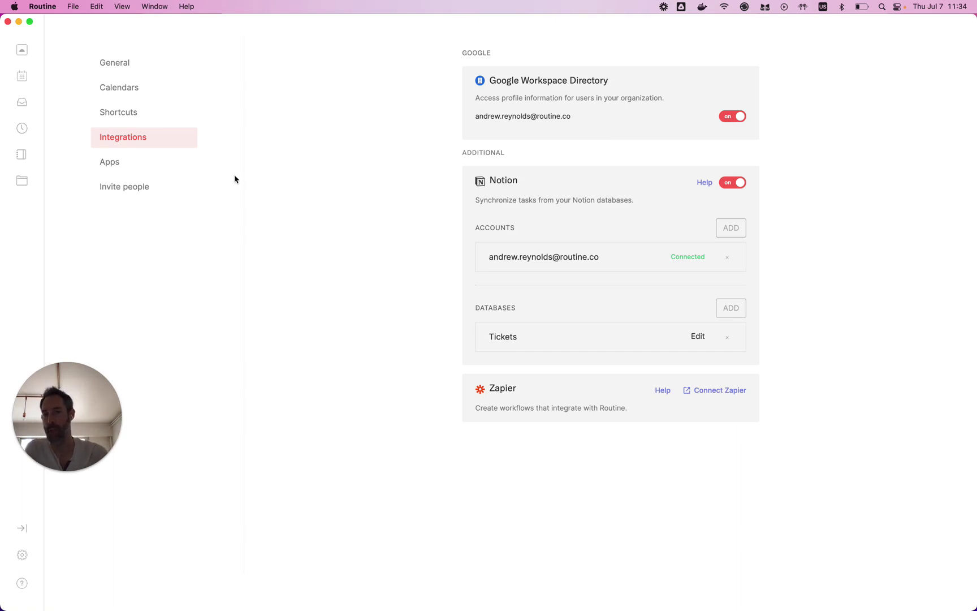
- Review the General and Calendars settings, then go back to the Thursday July 7 day view
left_click(120, 65)
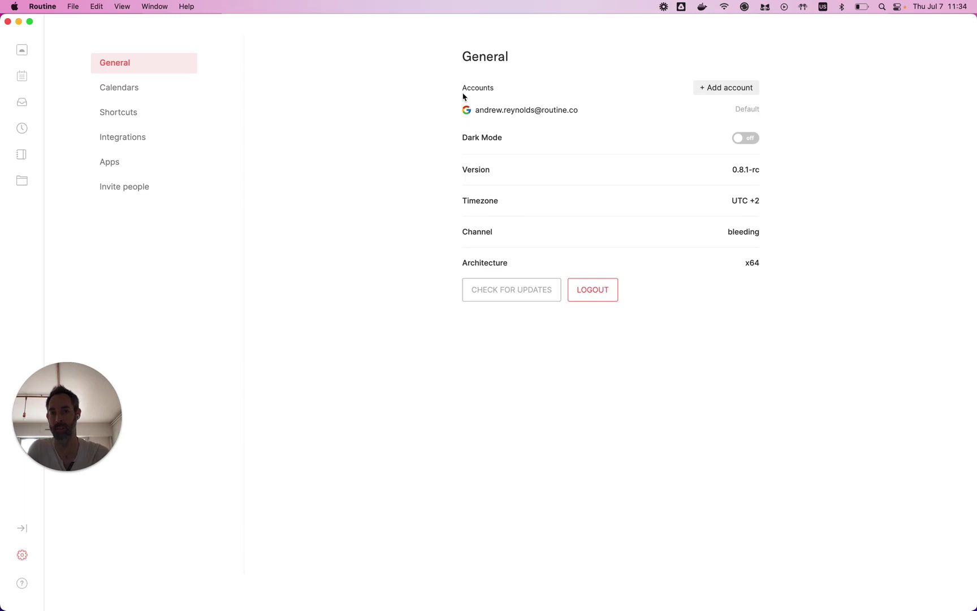
left_click(136, 89)
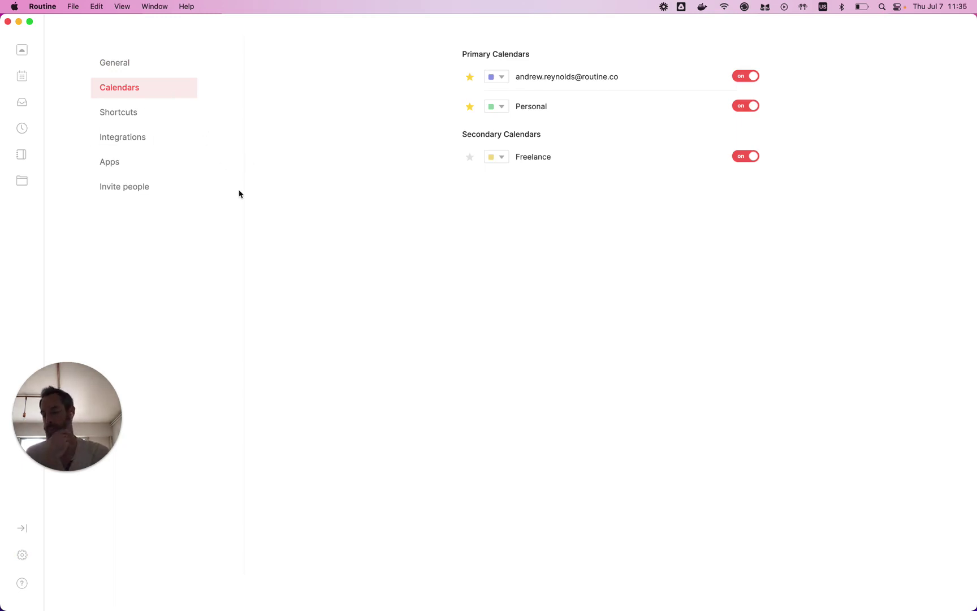
left_click(24, 58)
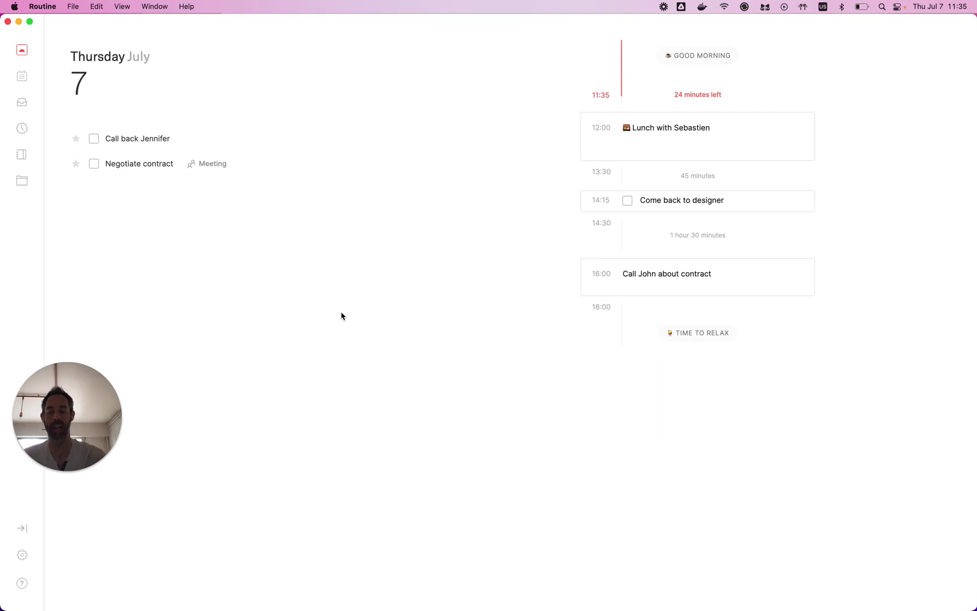
- In quick capture, enter 'Pay bills every month' and file it under the House page
key("ctrl+space")
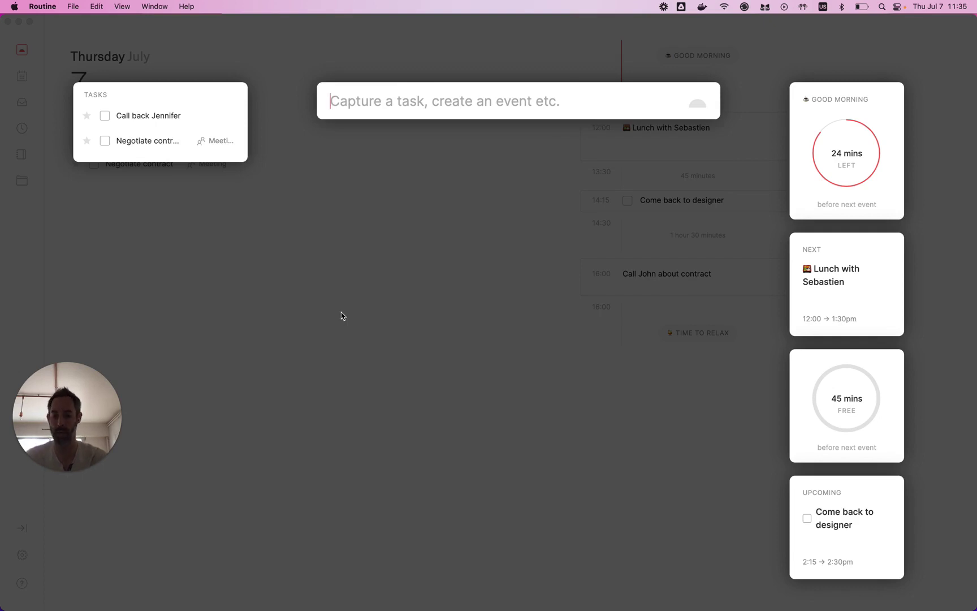
type("Pay")
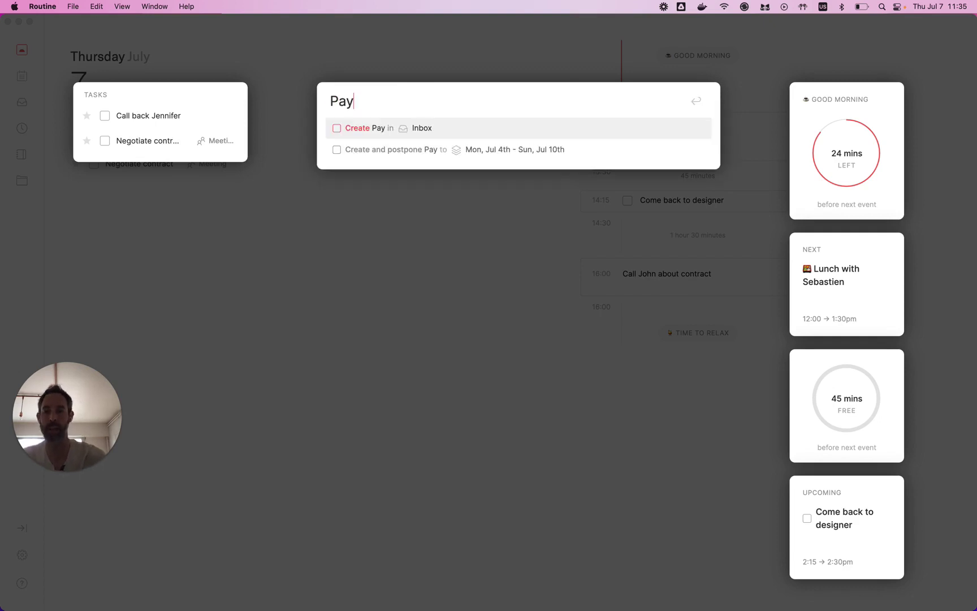
type(" bills ")
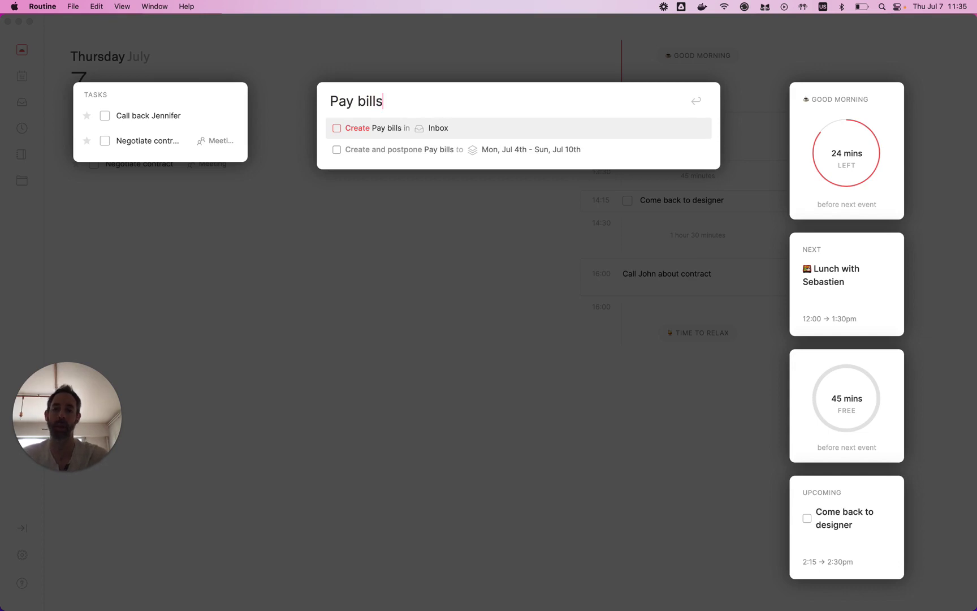
type("every month")
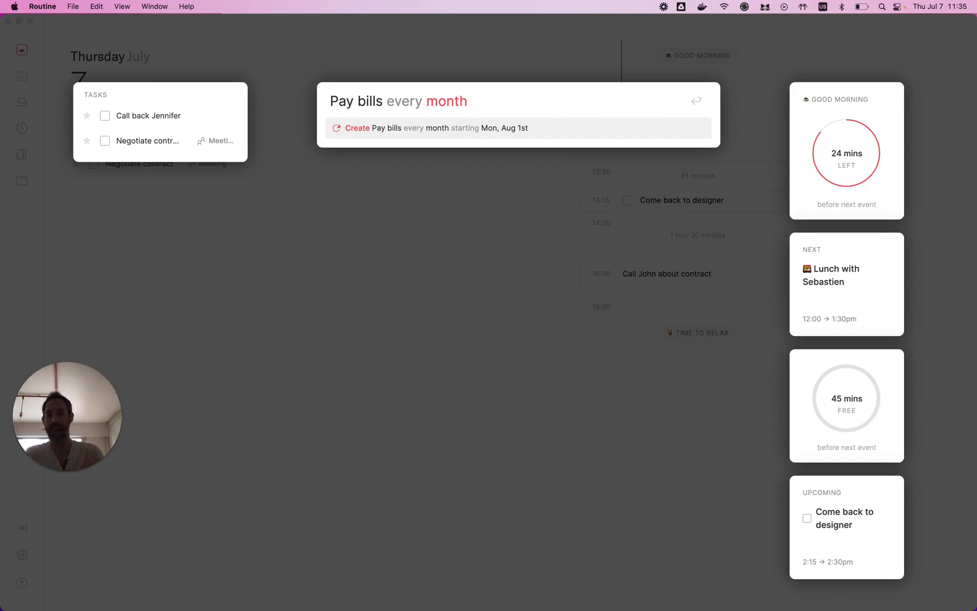
type(">")
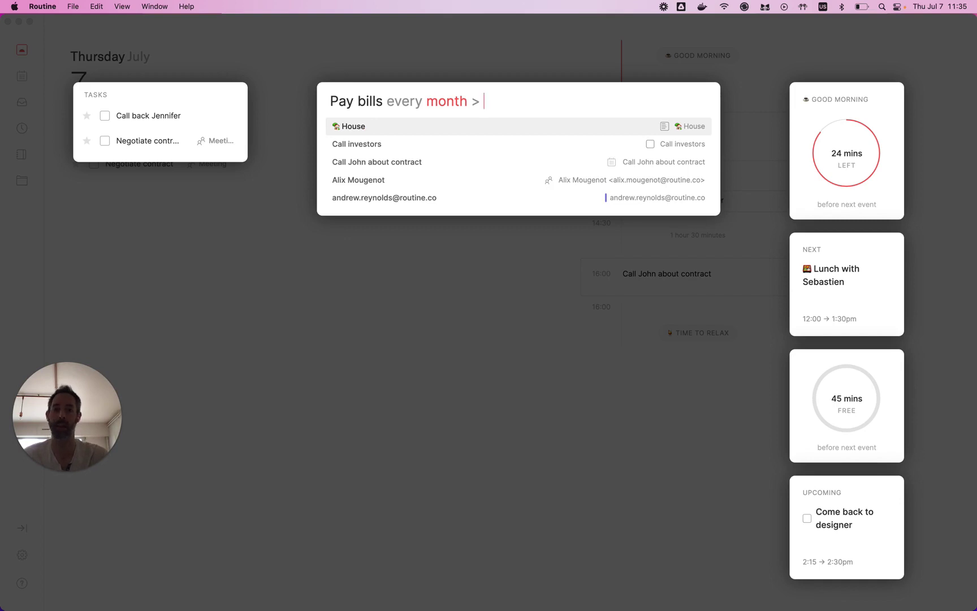
key("Down")
key("Down")
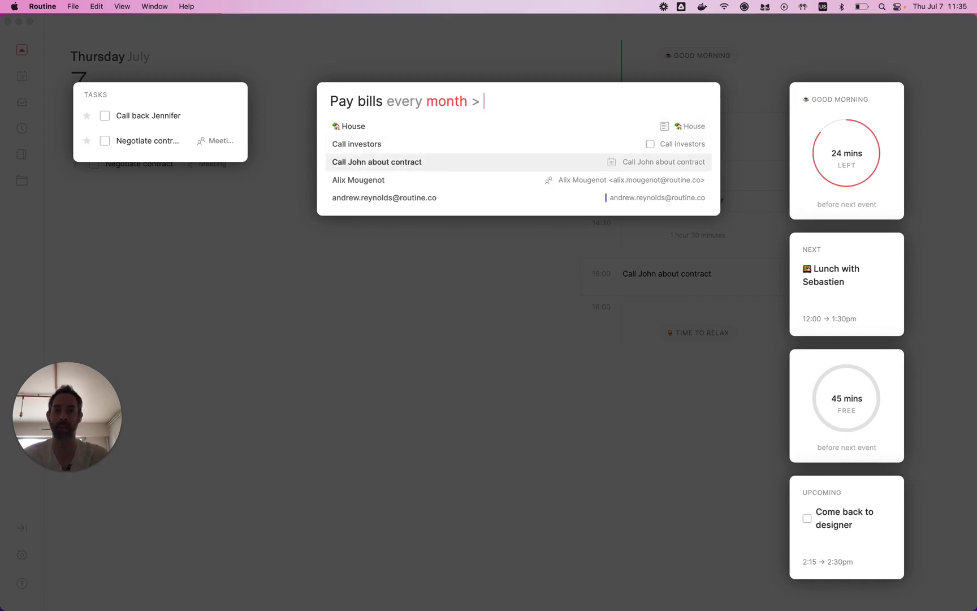
key("Down")
key("Up")
key("Up")
key("Up")
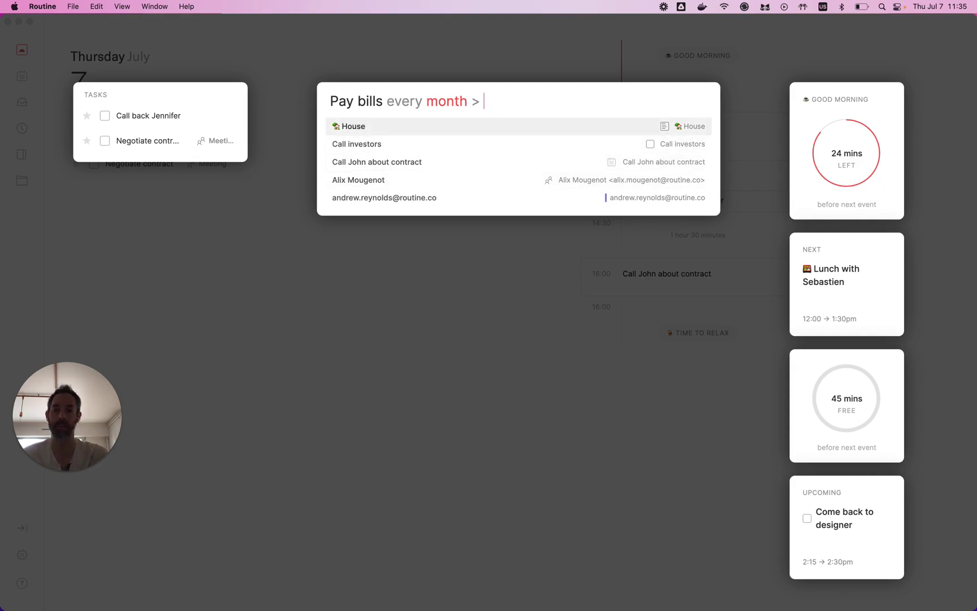
key("Return")
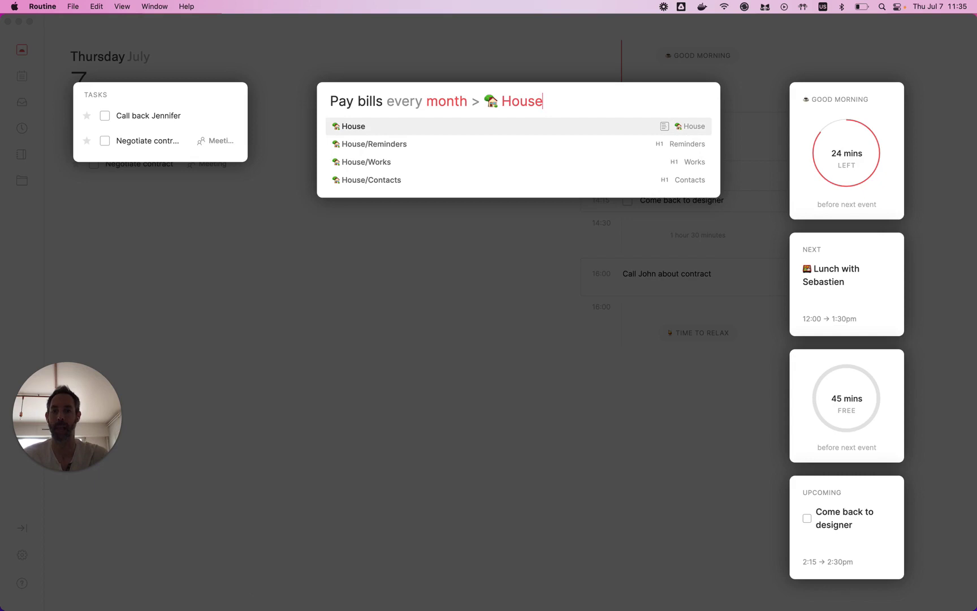
- Place the task under House's Reminders heading and create the monthly Pay bills task
type("/")
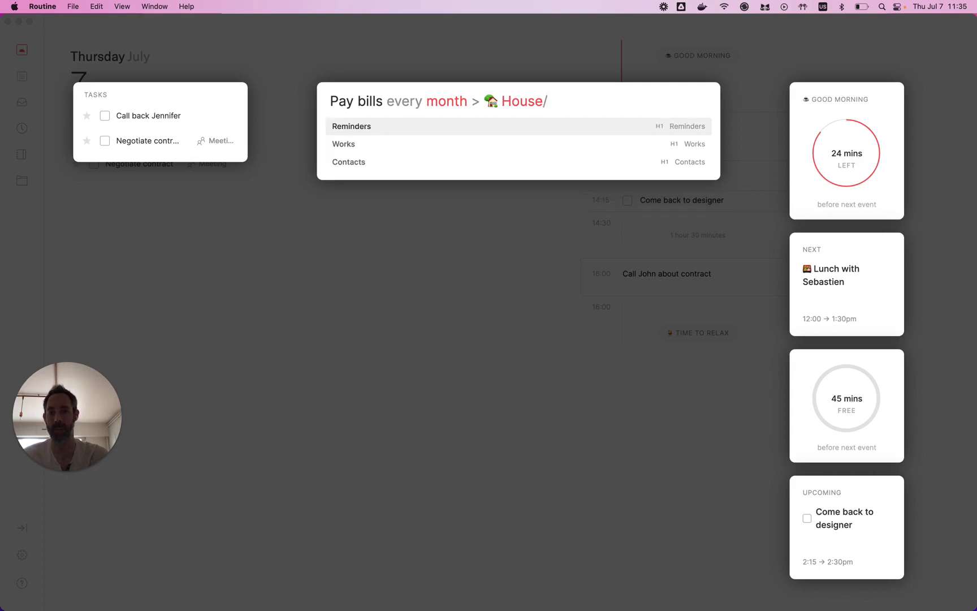
key("Down")
key("Up")
key("Up")
key("Up")
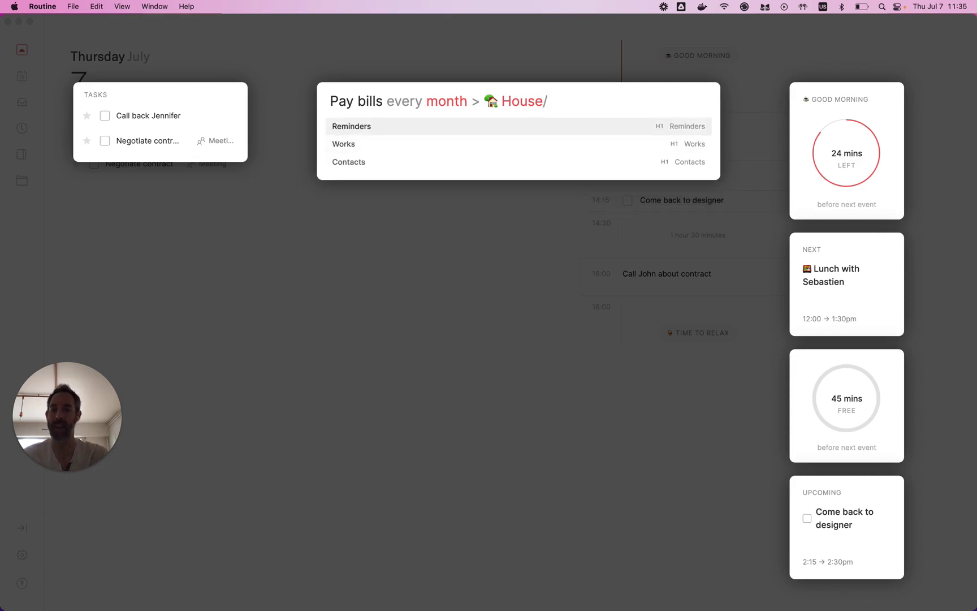
key("Up")
key("Down")
key("Down")
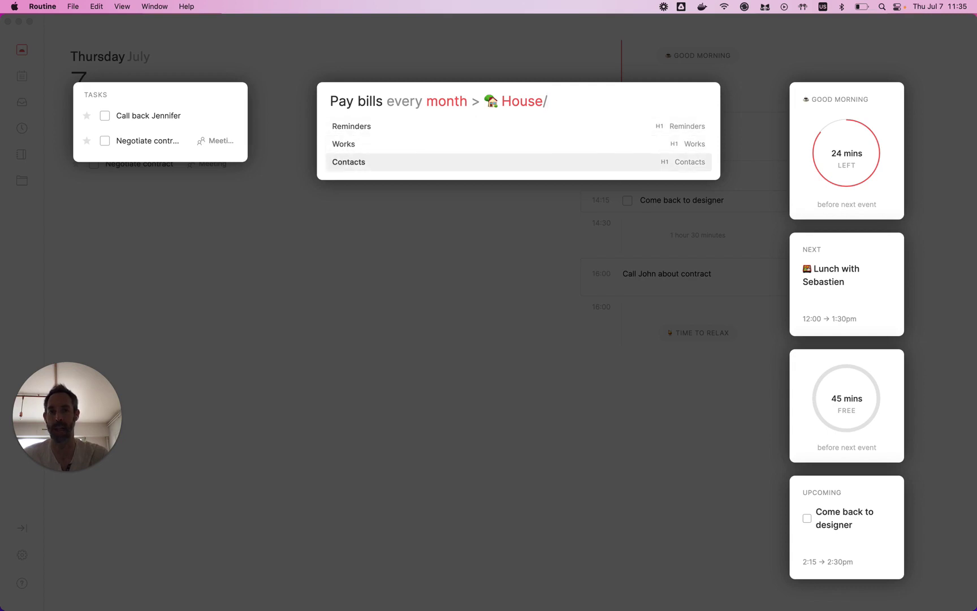
key("Up")
key("Up")
key("Down")
key("Down")
key("Up")
key("Up")
key("Down")
key("Up")
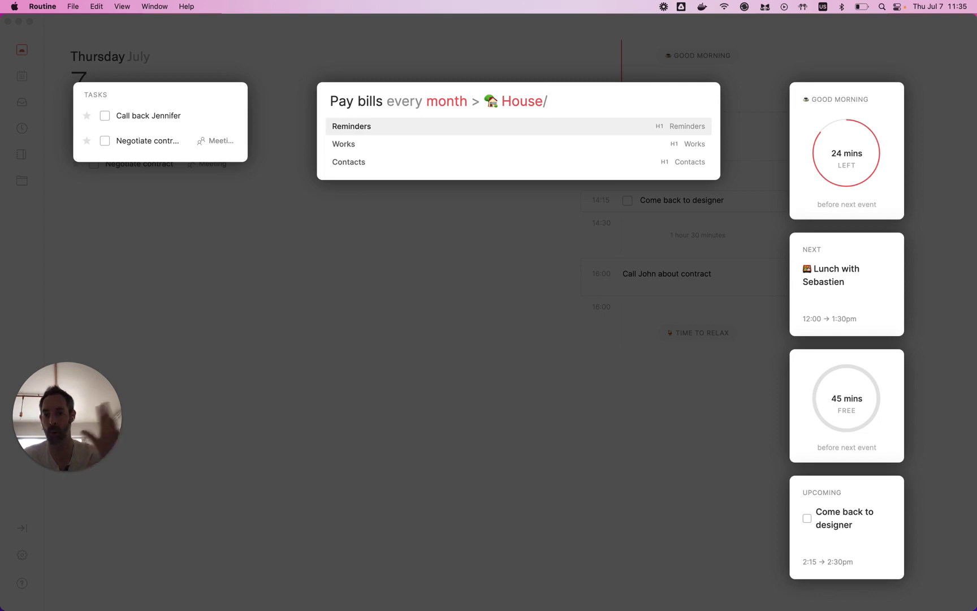
key("Return")
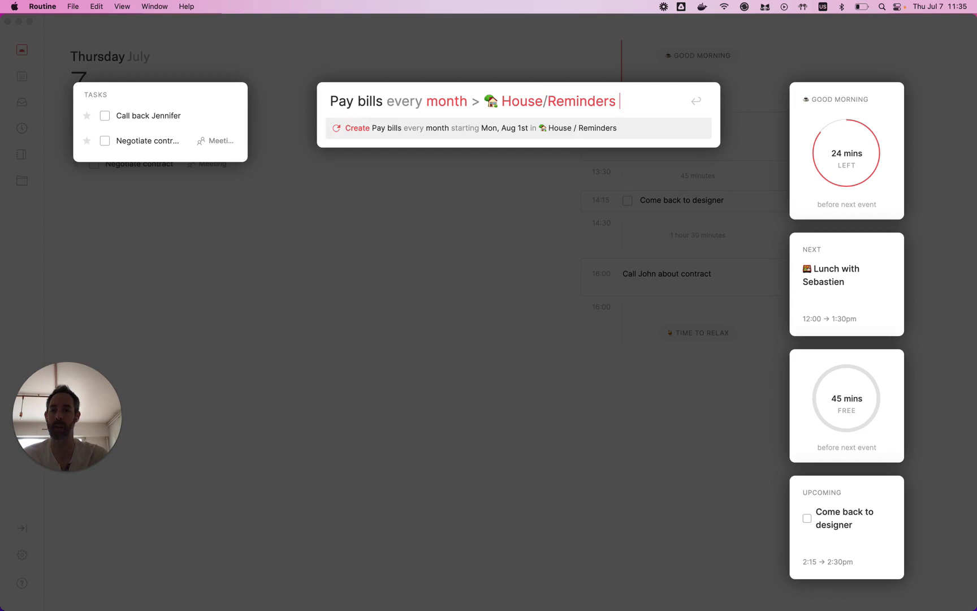
key("Return")
- On the House page, delete the old every-other-month 'Pay bill' reminder
left_click(21, 184)
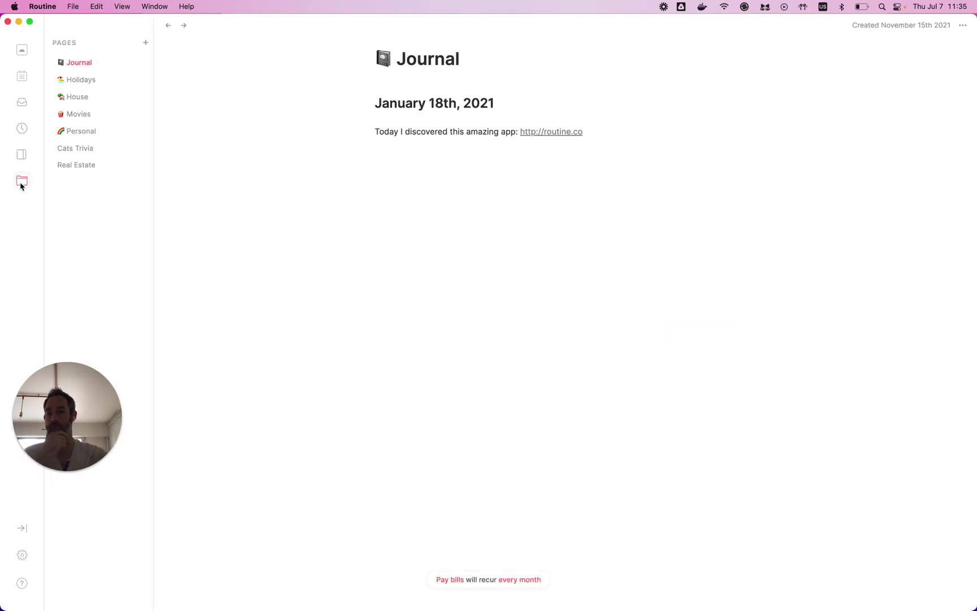
left_click(72, 97)
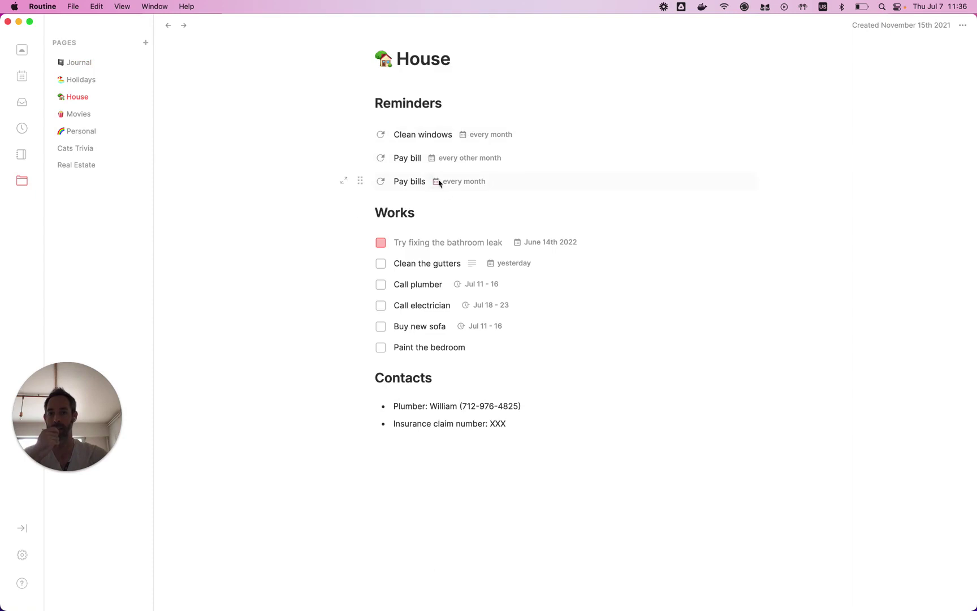
left_click(359, 157)
key("BackSpace")
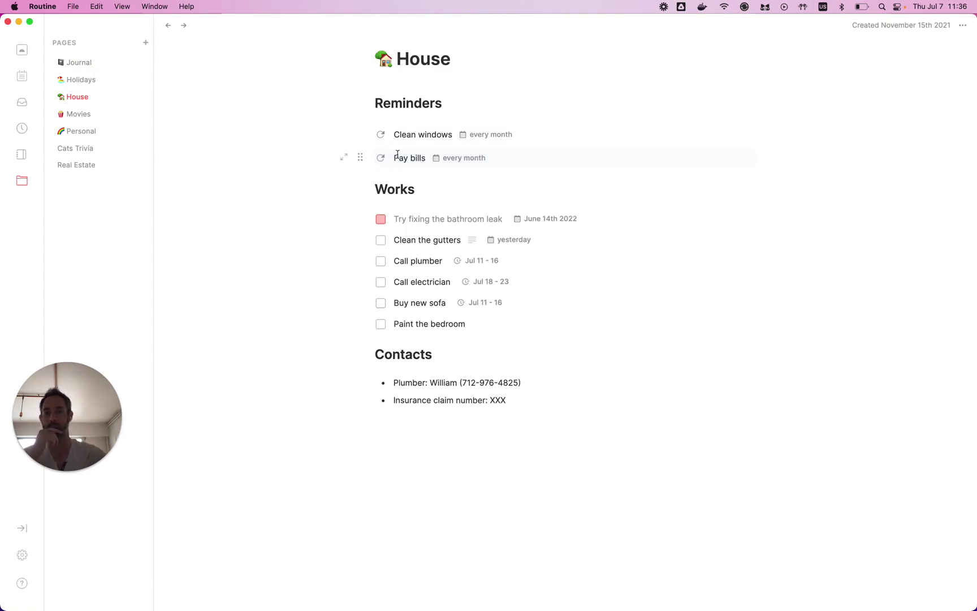
- Check the Pay bills task's recurrence settings without changes and return to the House page
left_click(343, 158)
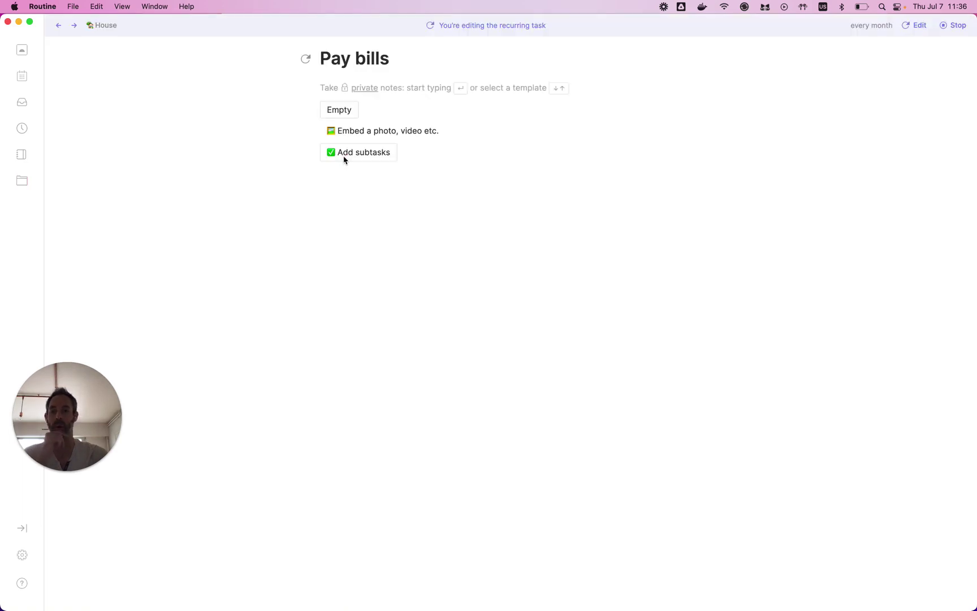
left_click(912, 26)
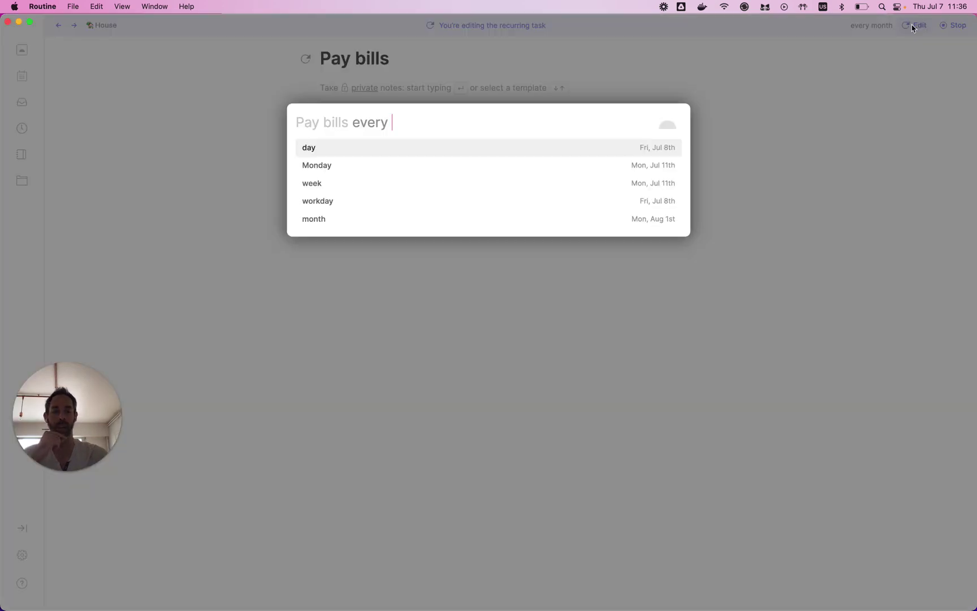
left_click(707, 72)
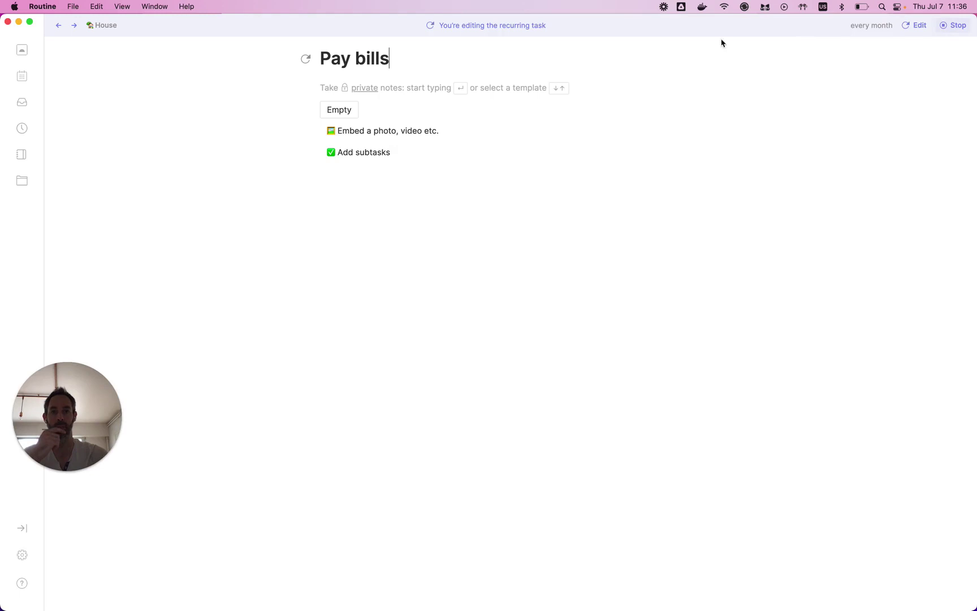
left_click(92, 28)
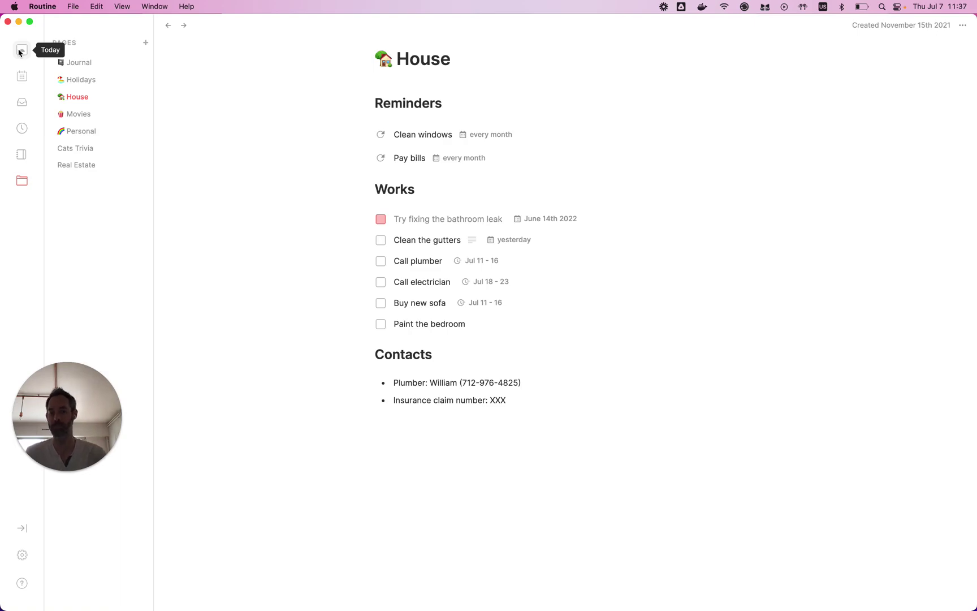
- Enter 'Yearly meeting every year' in quick capture and link it to a contact
left_click(19, 52)
type("Ye")
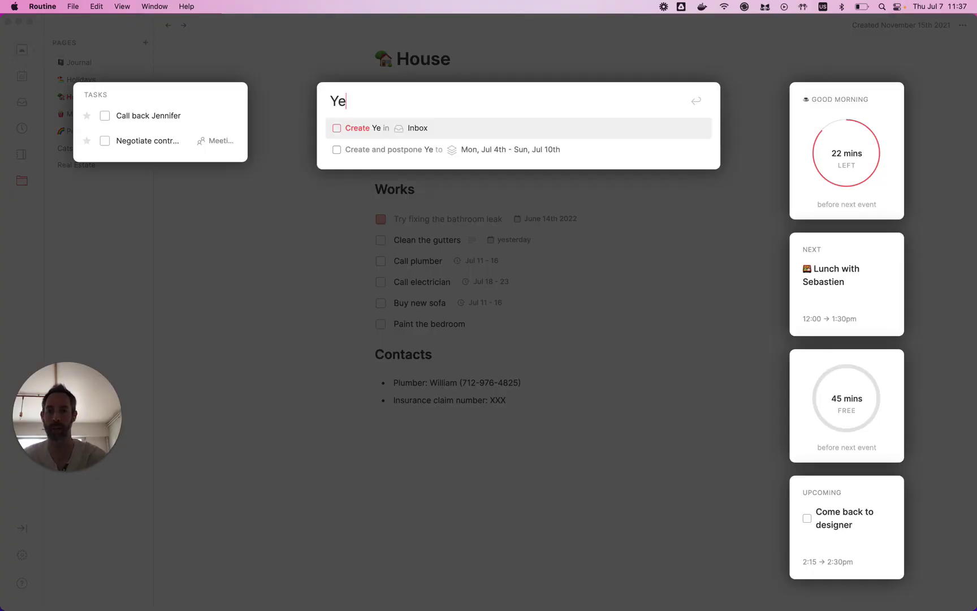
type("arly meeting")
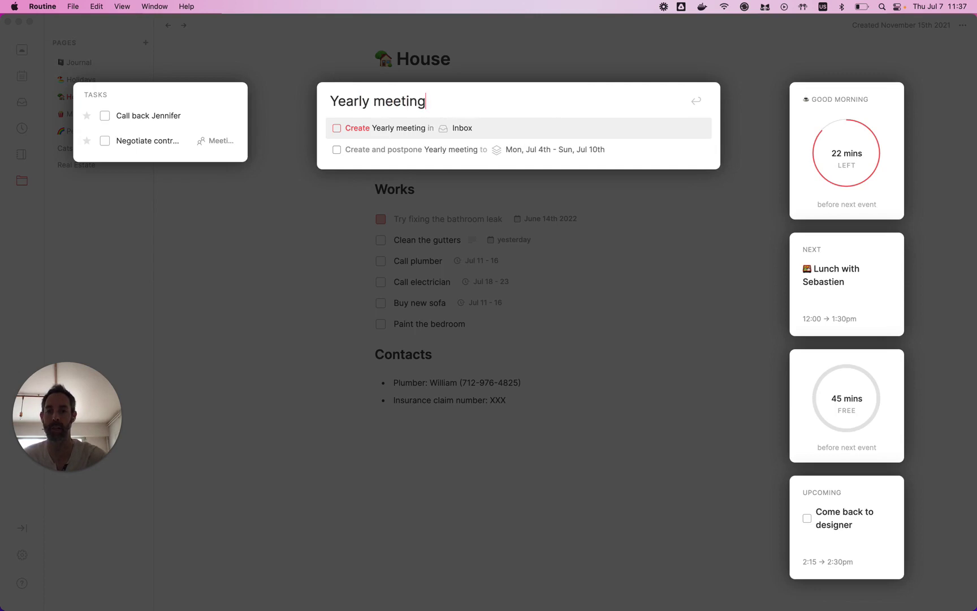
type(" every year >")
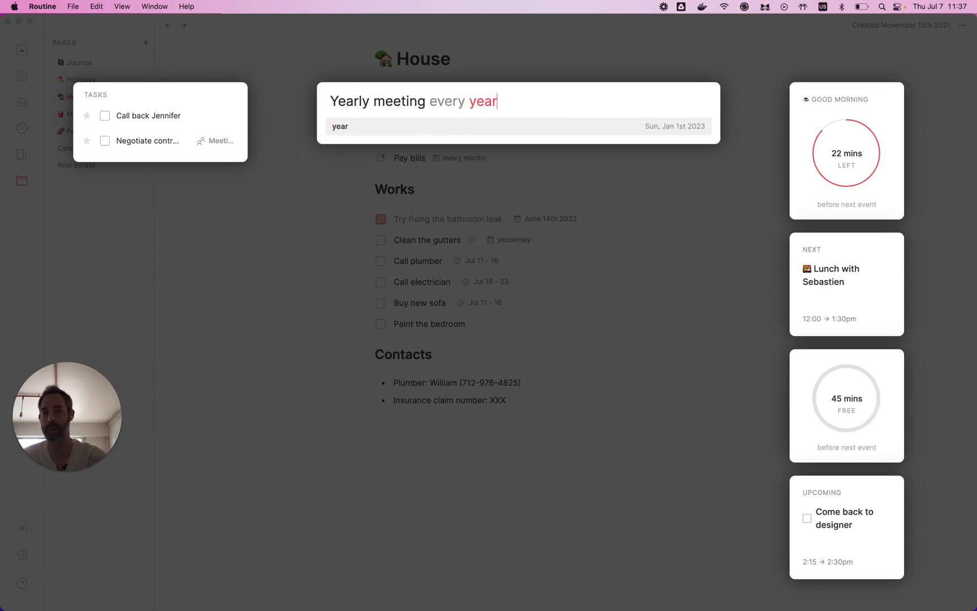
key("Down")
key("Down")
key("Down")
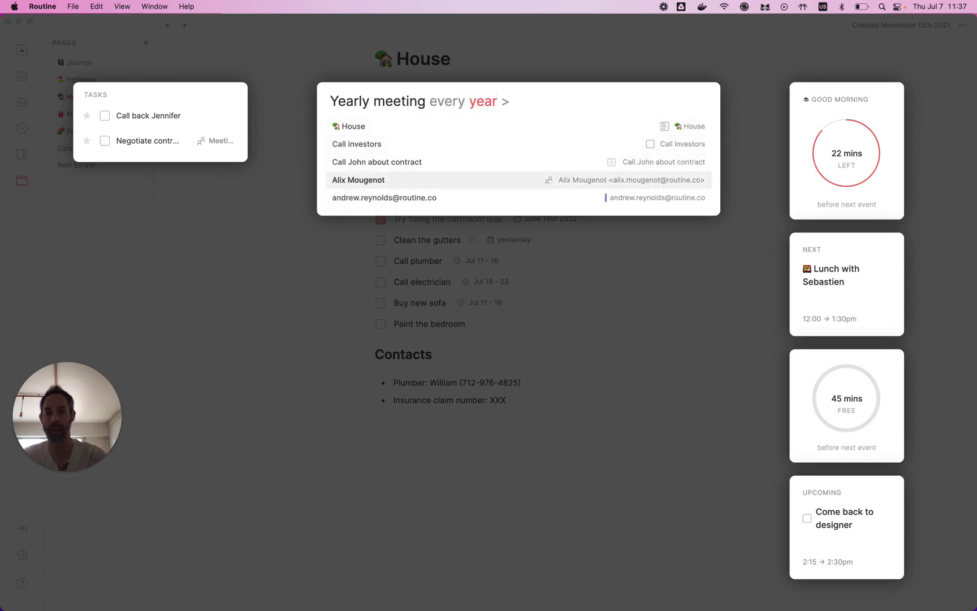
key("Return")
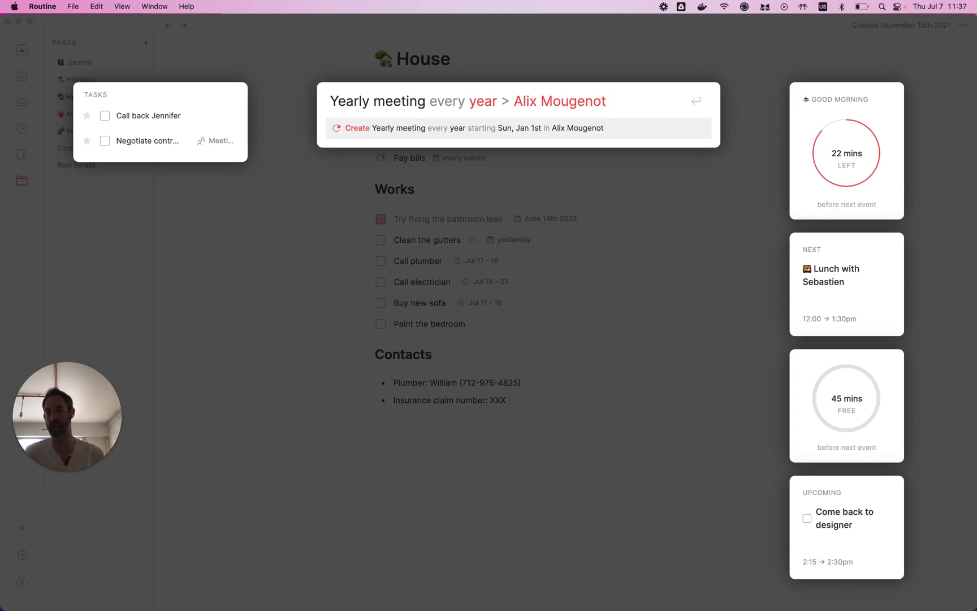
- Create the Yearly meeting task, then open the call-back task from Today
key("Return")
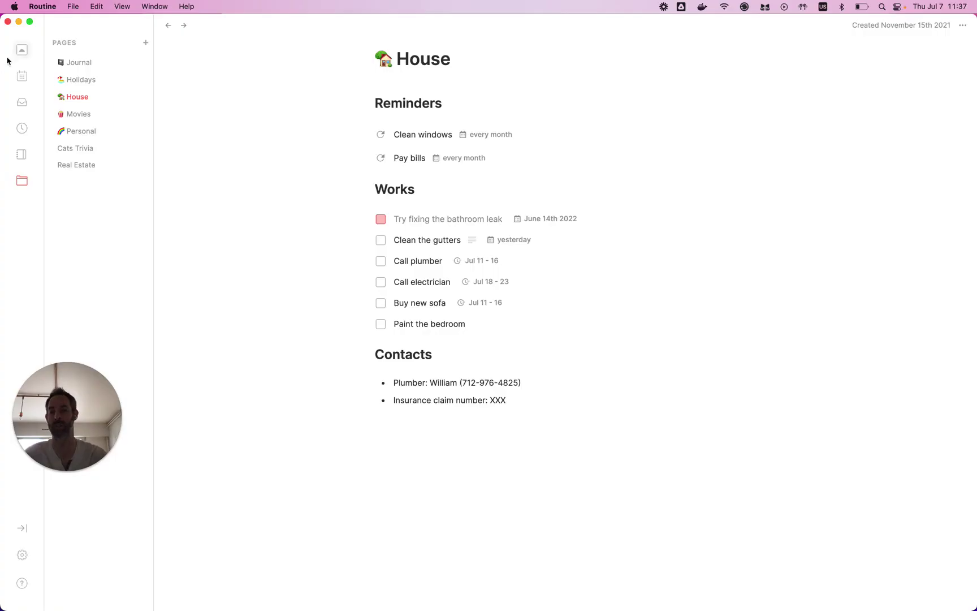
left_click(22, 54)
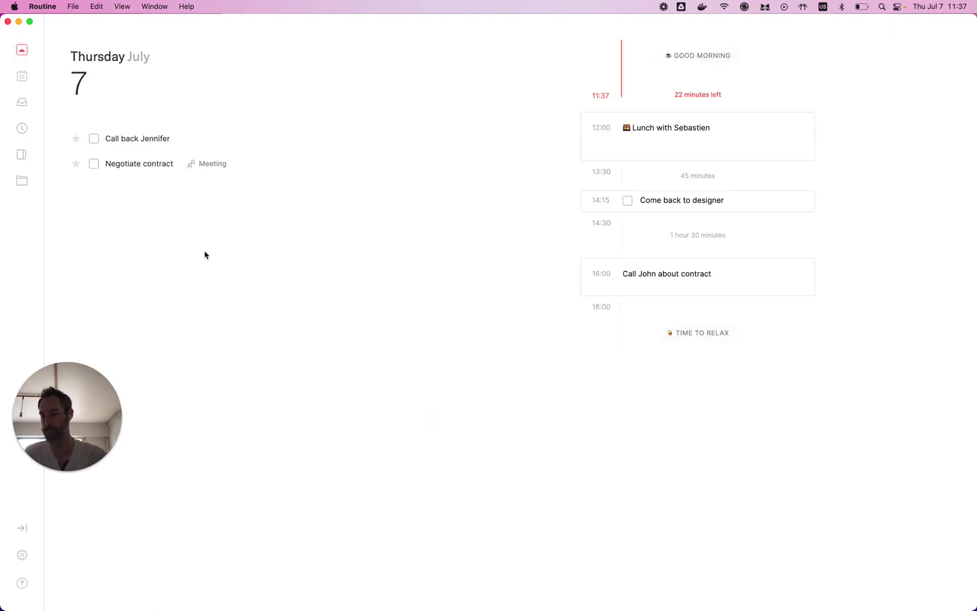
left_click(146, 138)
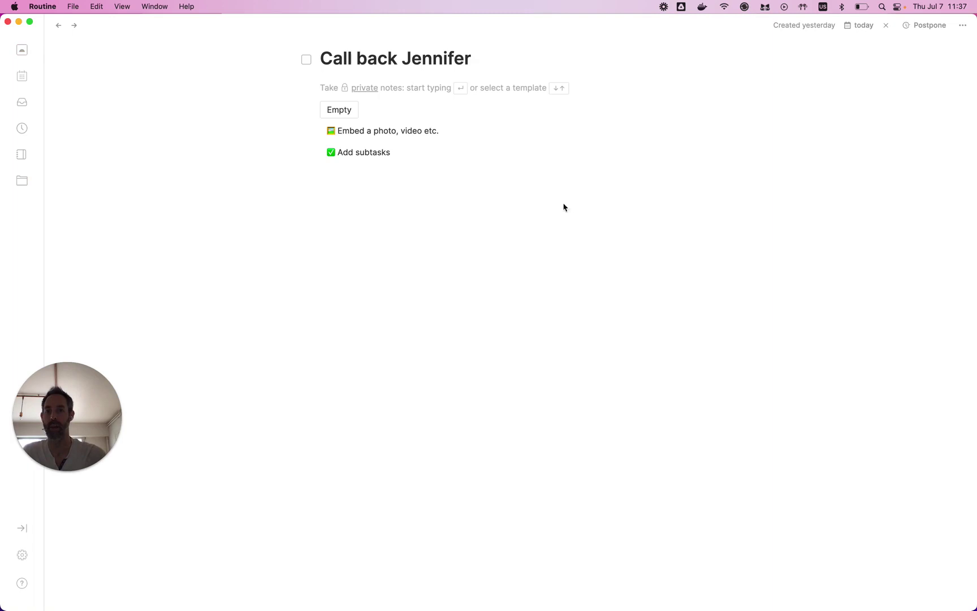
- Move the call-back task under Call investors as its new parent
left_click(962, 25)
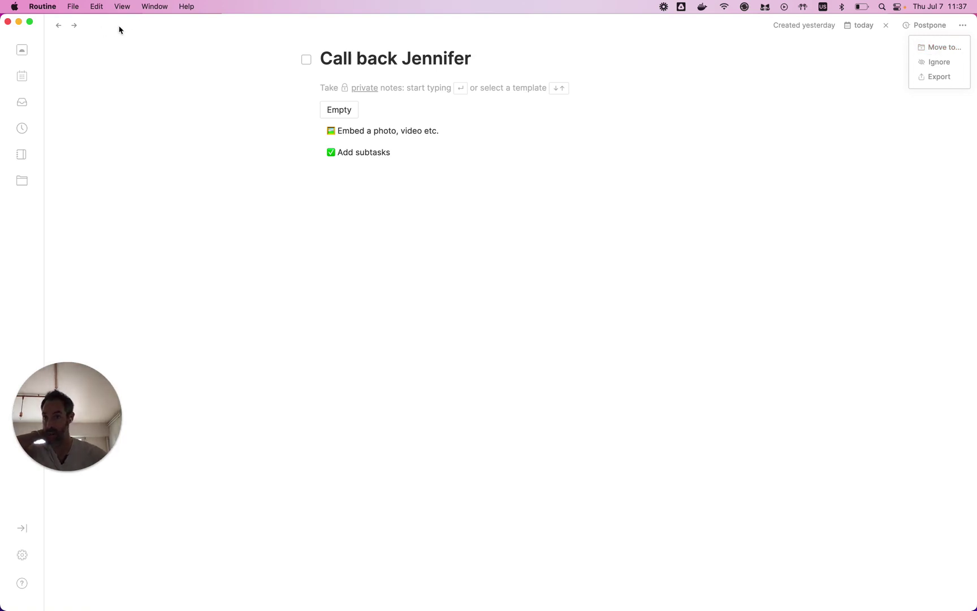
left_click(940, 48)
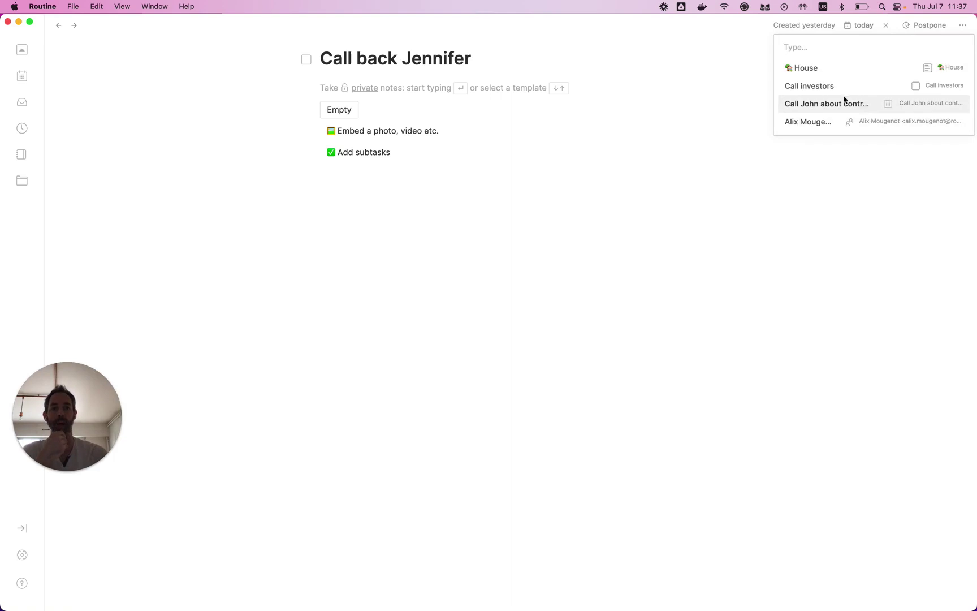
left_click(811, 87)
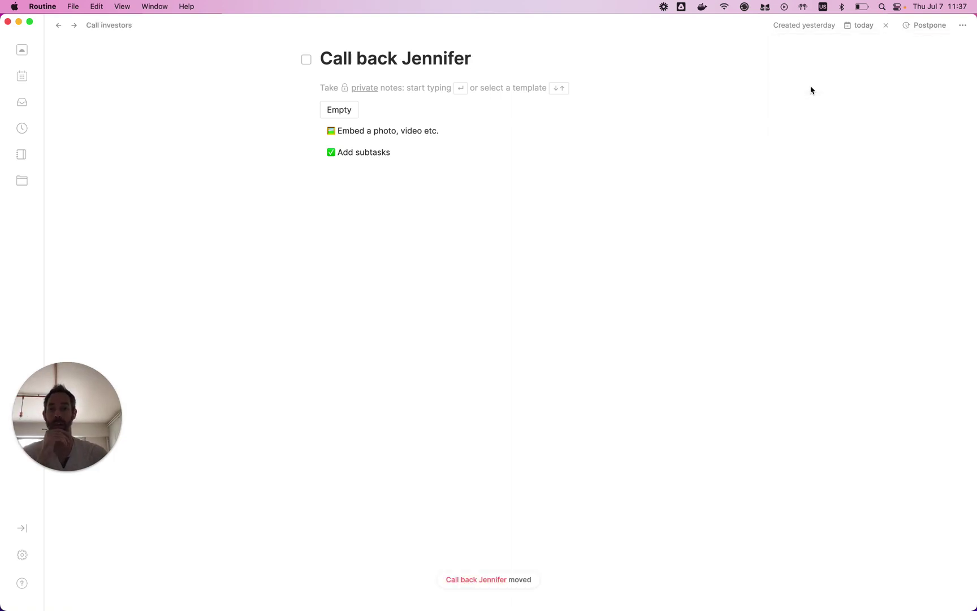
- Check the call-back subtask on the Call investors page, then return to Thursday July 7
left_click(112, 27)
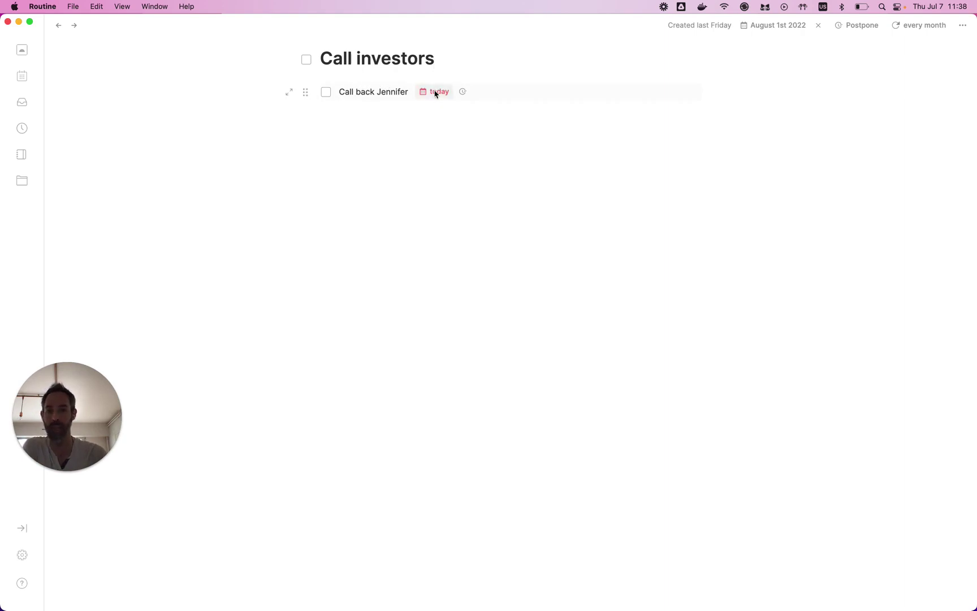
left_click(30, 49)
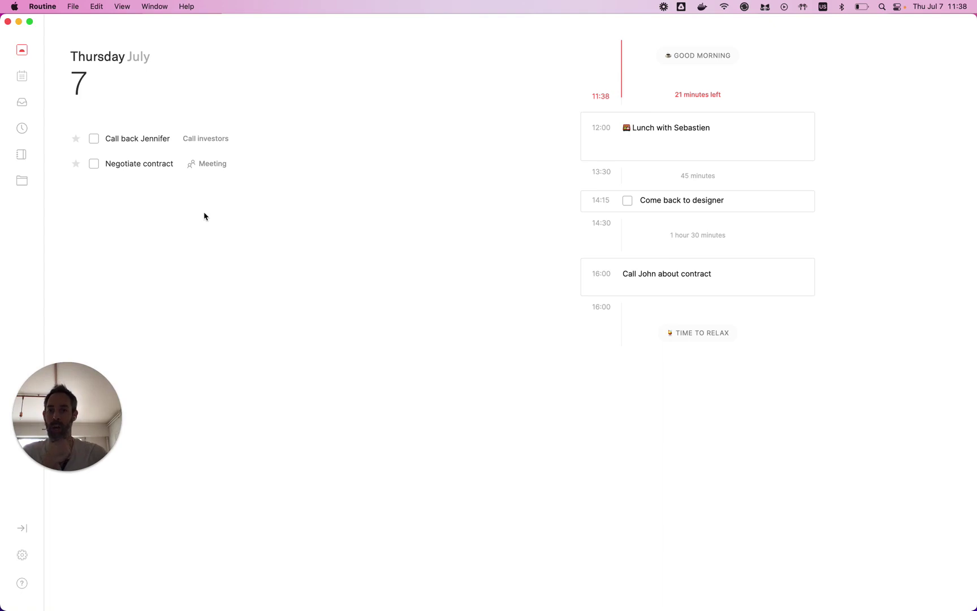
- In the Negotiate contract notes, add a 'Topics' heading with bullets 'weoifjw' and 'wefwe'
left_click(145, 165)
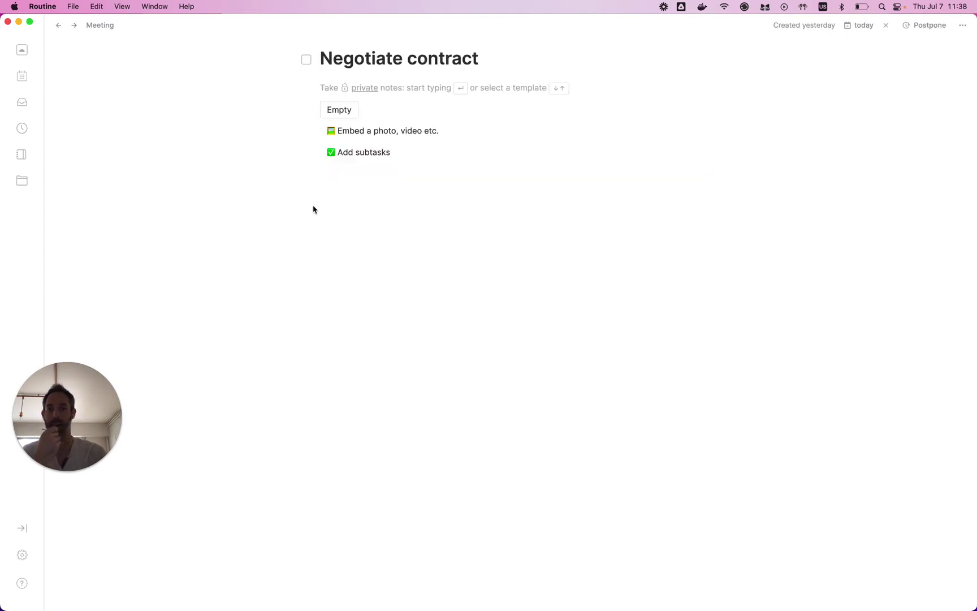
key("Return")
type("# Tpoic")
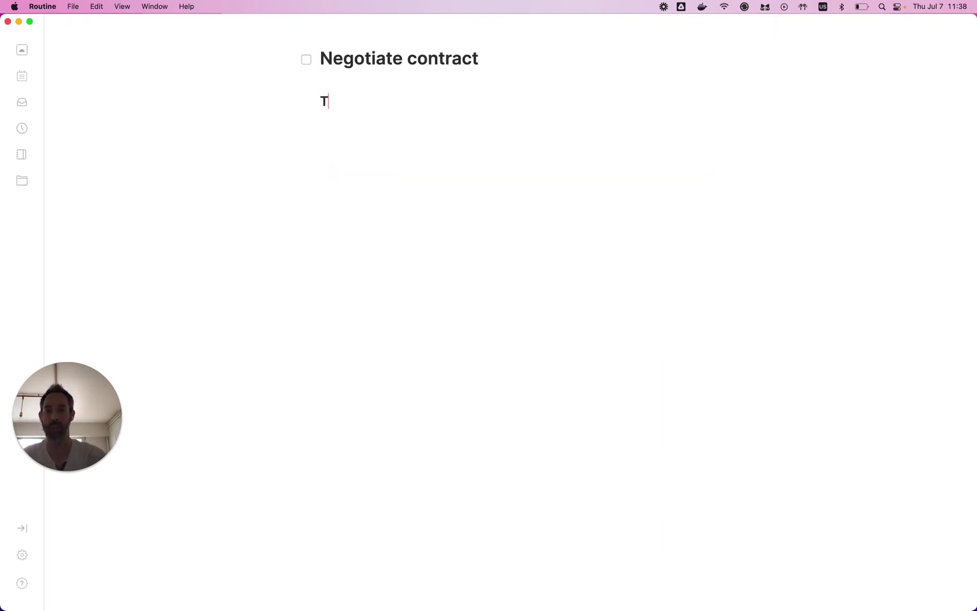
type("s")
key("BackSpace")
key("BackSpace")
key("BackSpace")
key("BackSpace")
key("BackSpace")
key("BackSpace")
type("Topics")
key("Return")
type("- weoifjw")
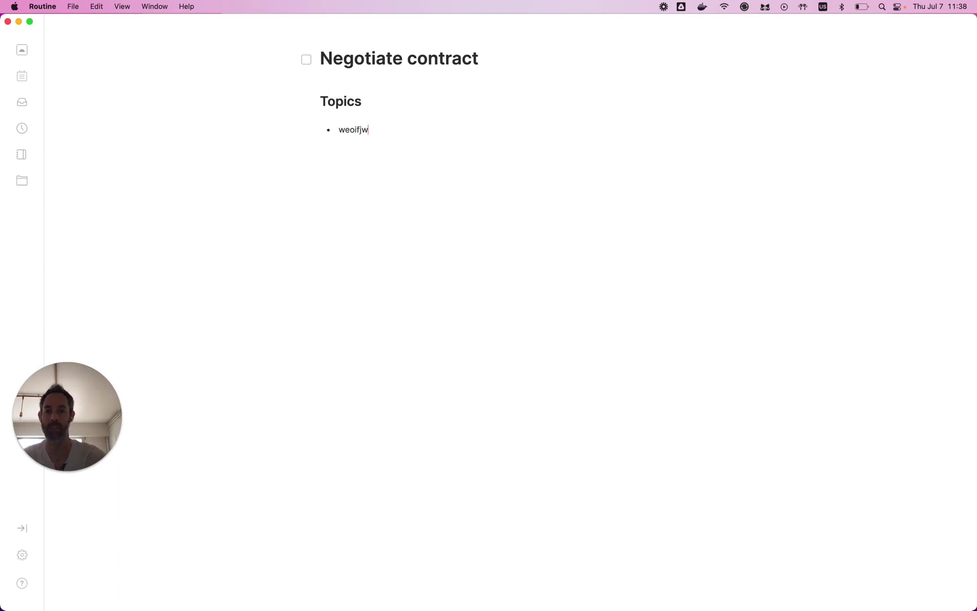
key("Return")
type("wefwe")
- Add an 'Actions' heading with a 'Some task' to-do checkbox below the Topics bullets
key("Return")
key("Return")
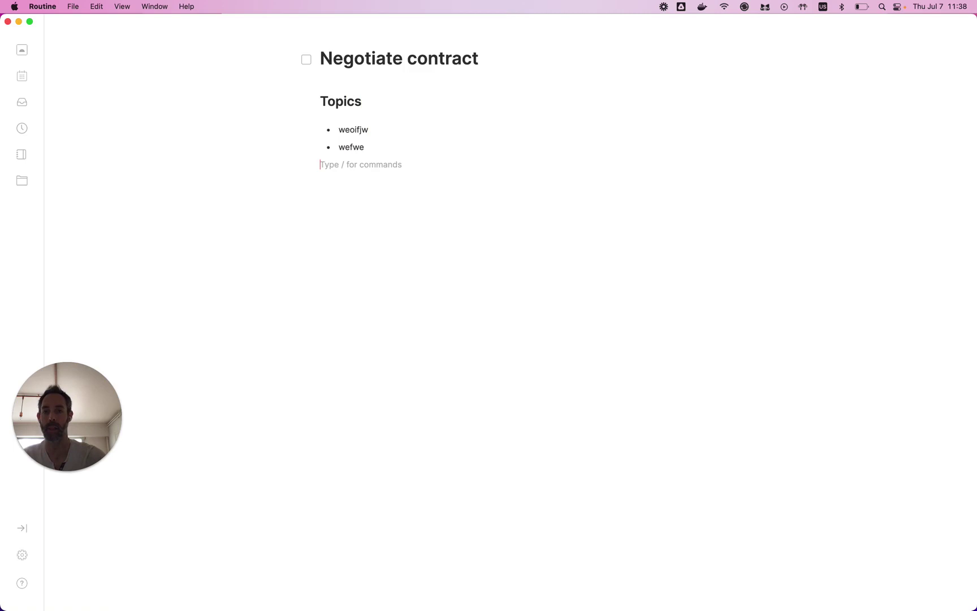
type("## Actions")
key("Return")
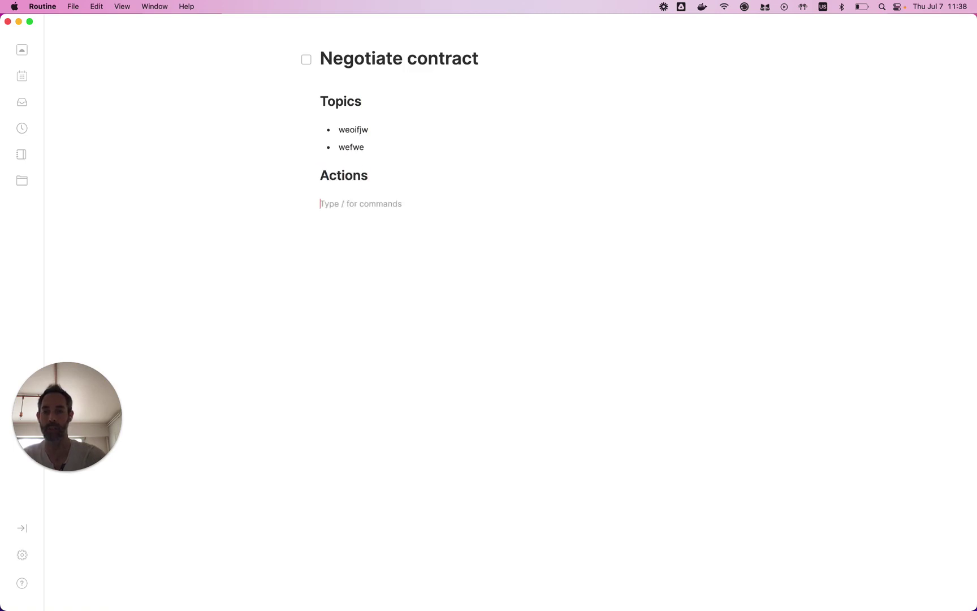
type("[] ")
type("Some tta")
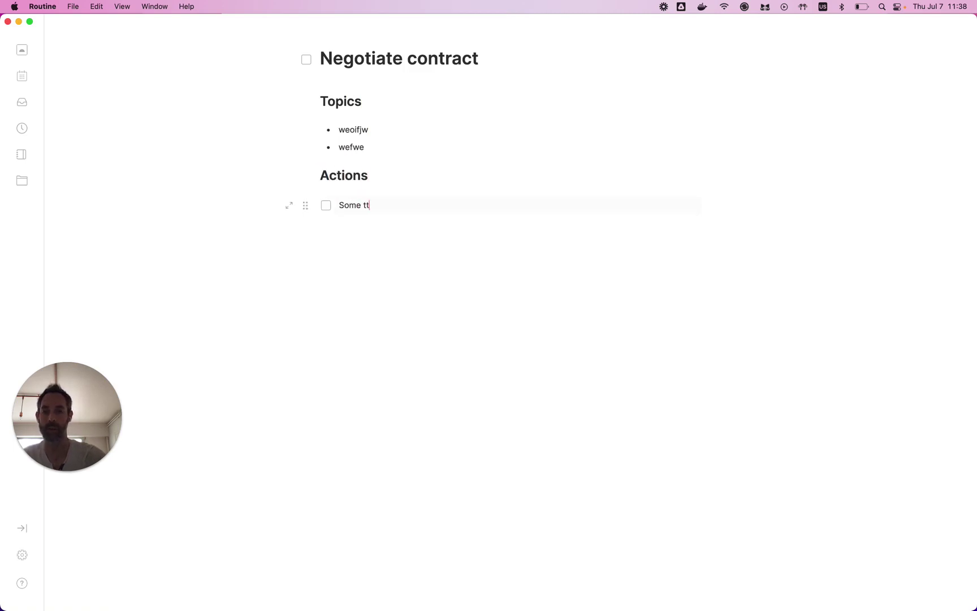
key("BackSpace")
key("BackSpace")
type("ask")
key("Return")
key("Return")
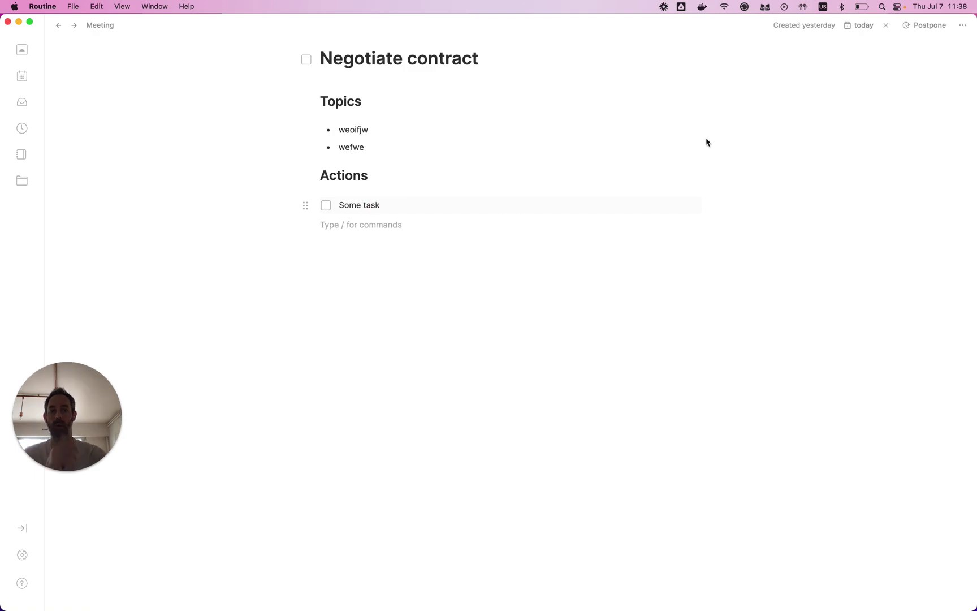
left_click(961, 25)
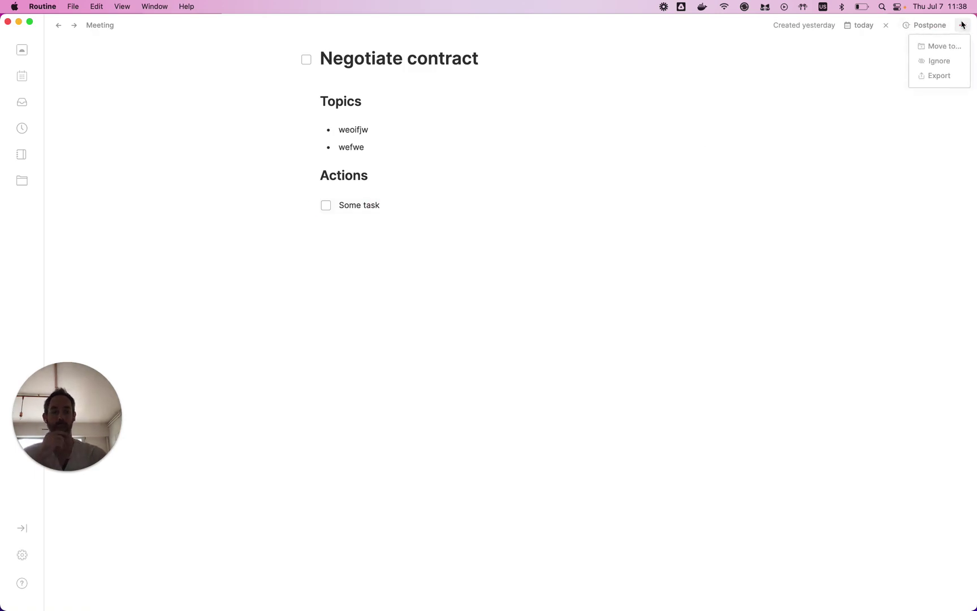
- Paste the exported Negotiate contract note into the blank Google Doc and return to Routine
left_click(937, 77)
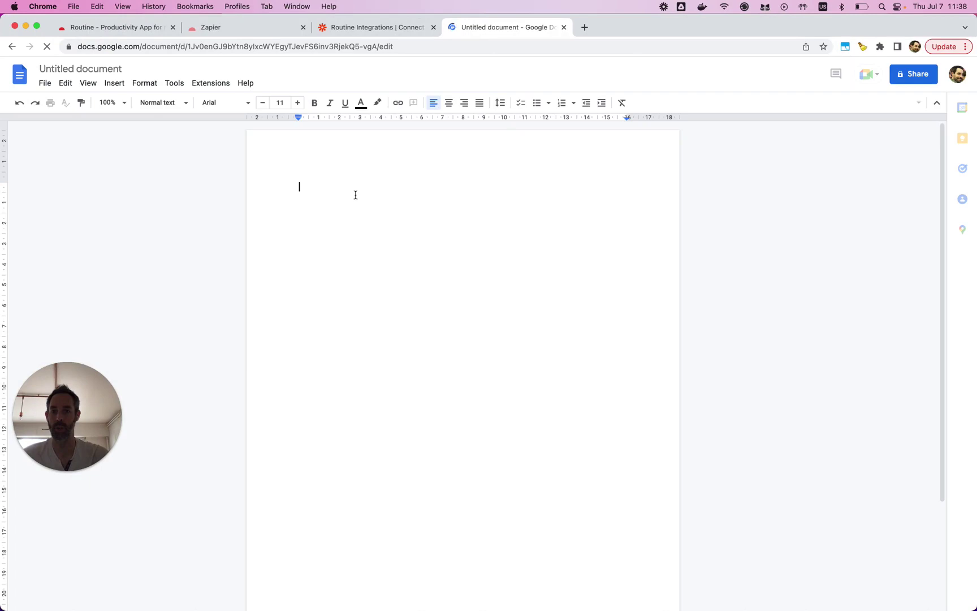
type("Task: Negotiate contract Notes: # Topics - weoifjw - wefwe # Actions - [ ] Some task   Exported from Routine (https://routine.co)")
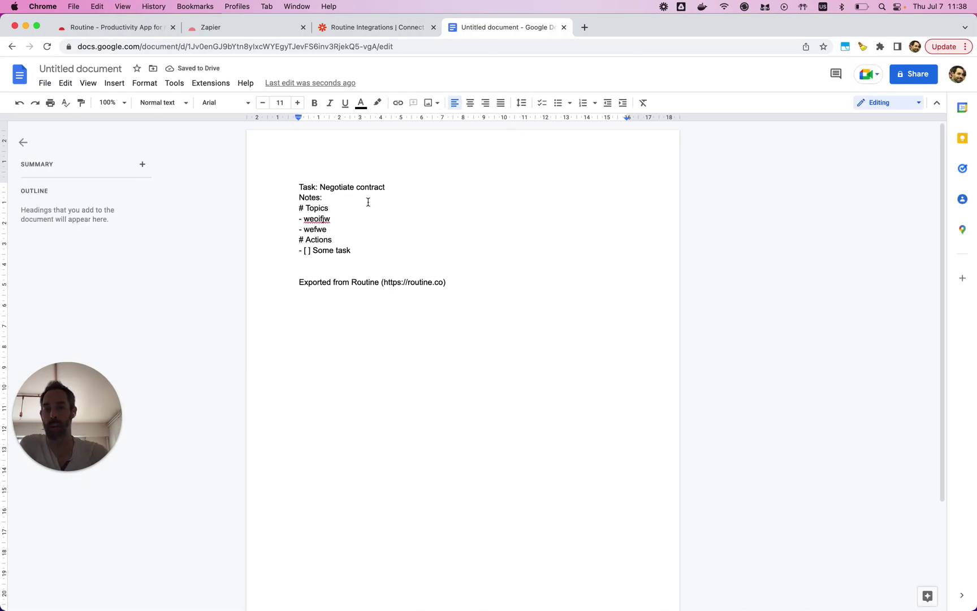
key("ctrl+Right")
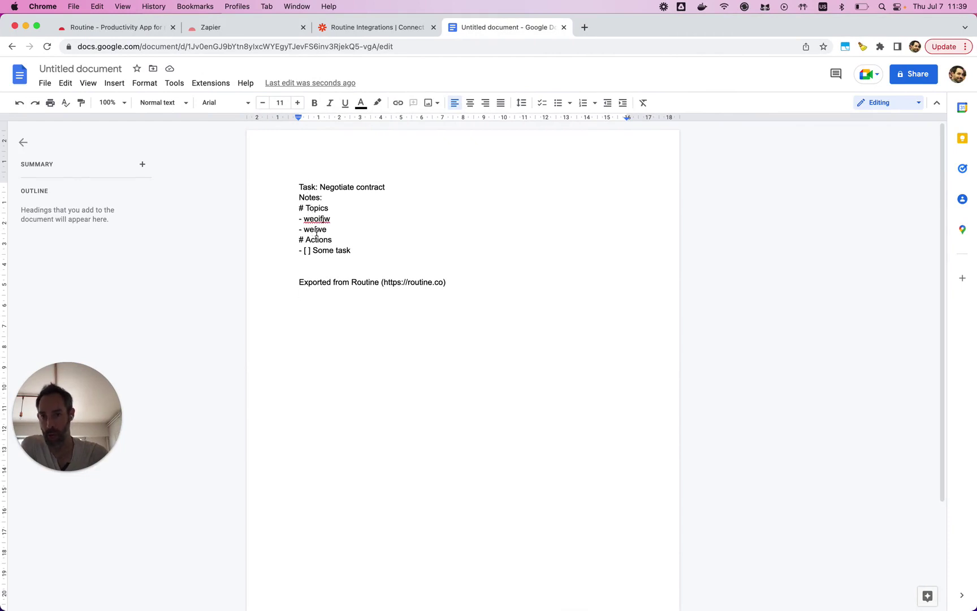
- Add the second contact as a participant to Thursday's lunch event
key("ctrl+Right")
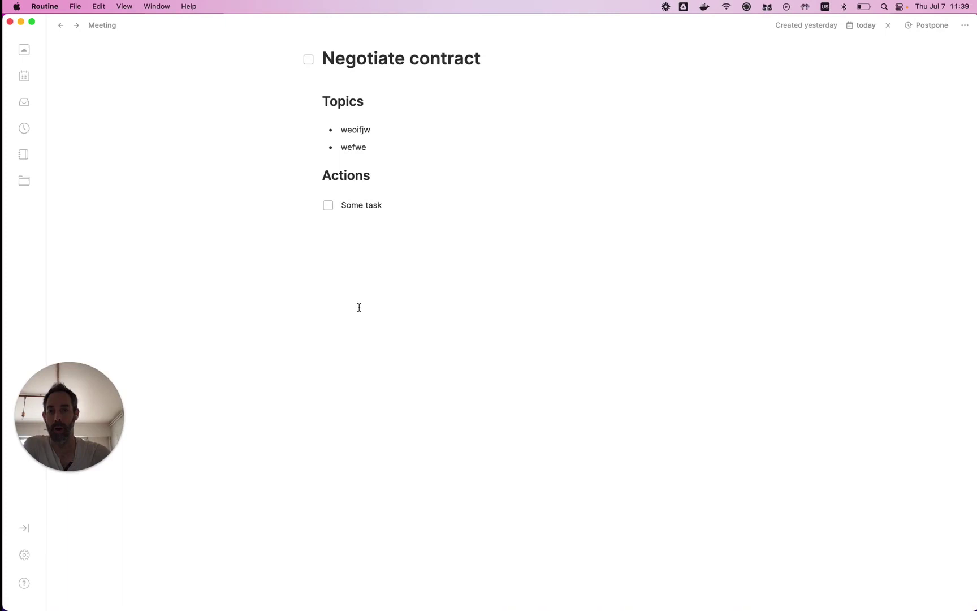
left_click(24, 80)
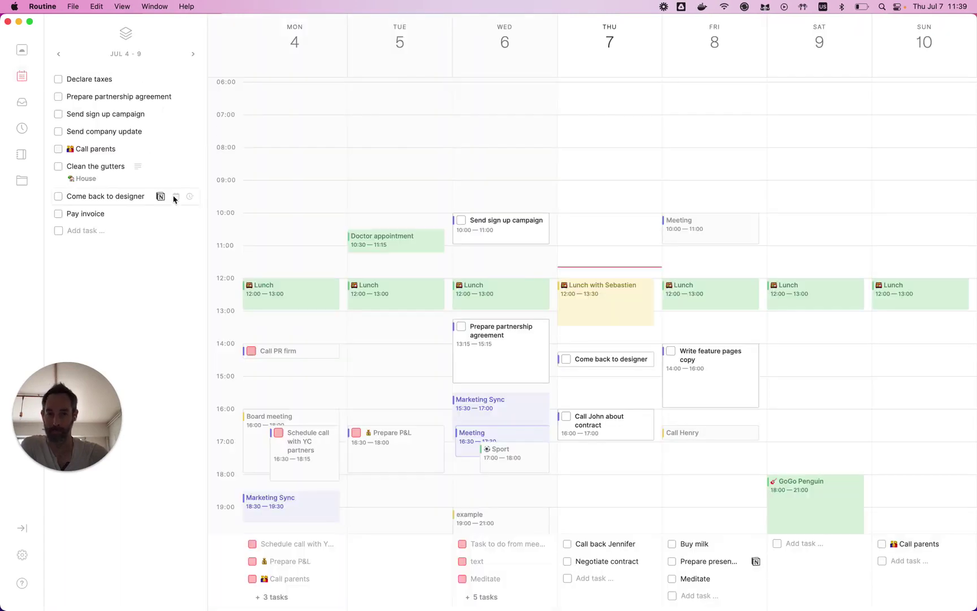
left_click(594, 297)
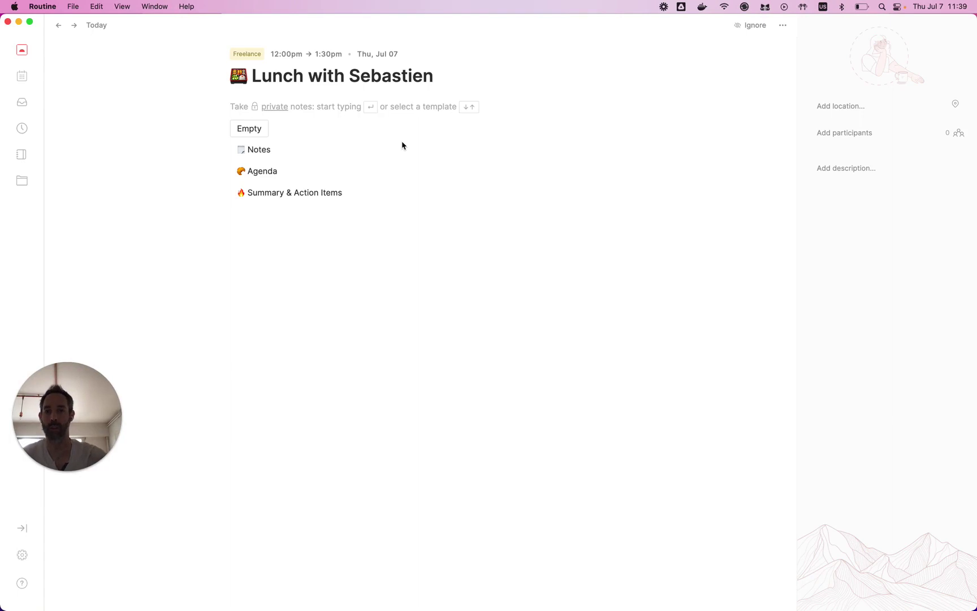
left_click(836, 135)
type("nico")
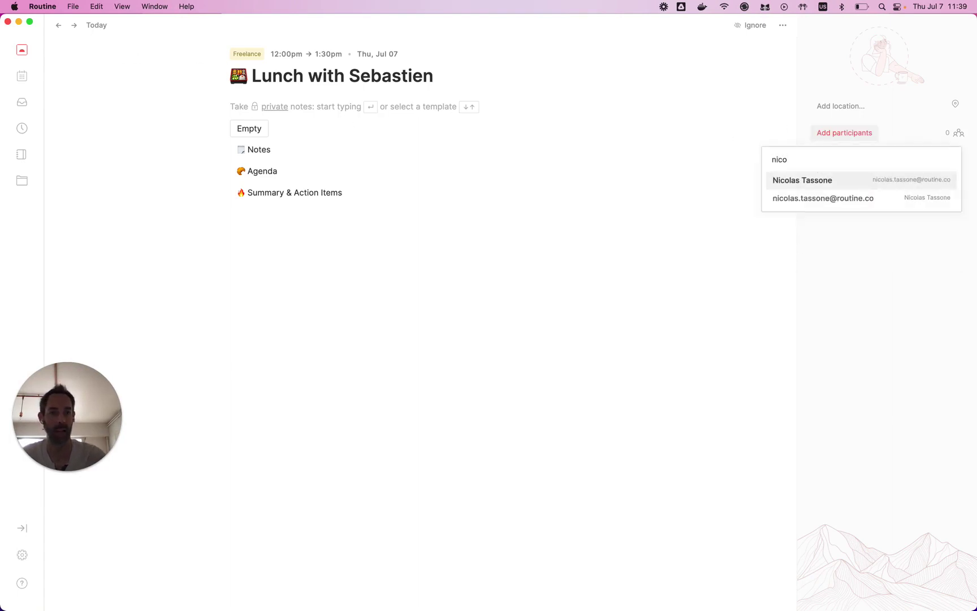
key("Return")
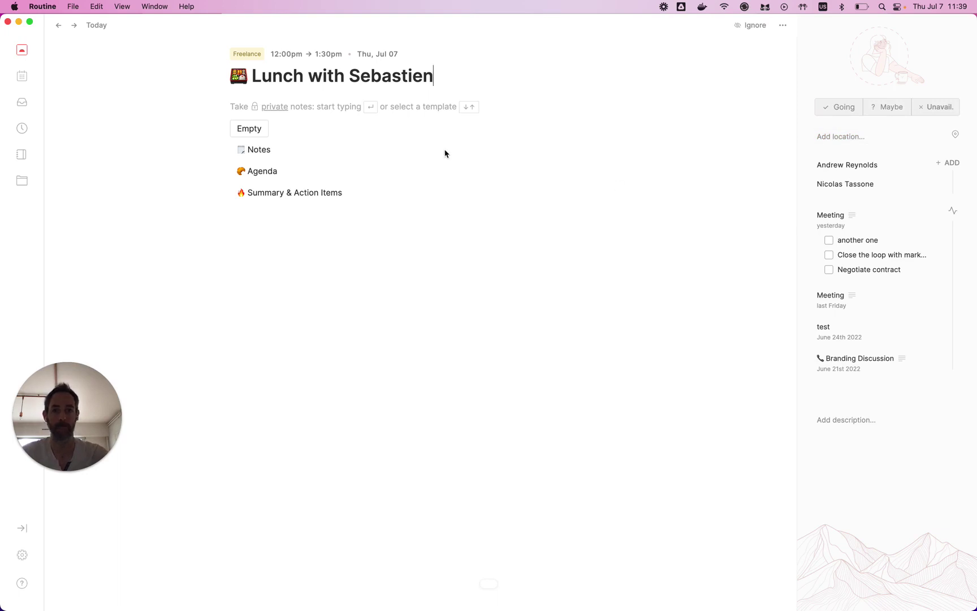
- Start an empty note for the event headed 'Things to discuss'
key("Return")
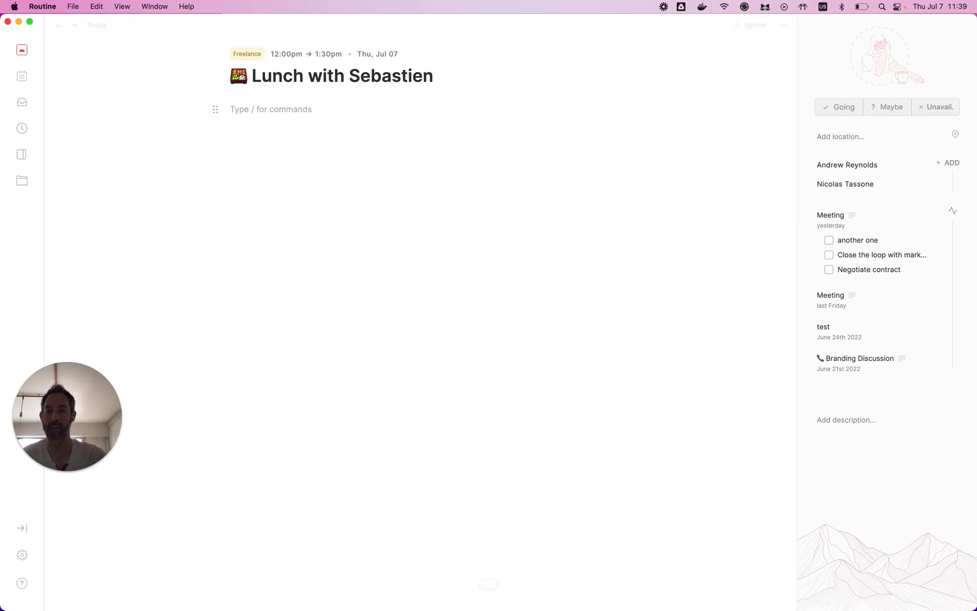
type("# Thi")
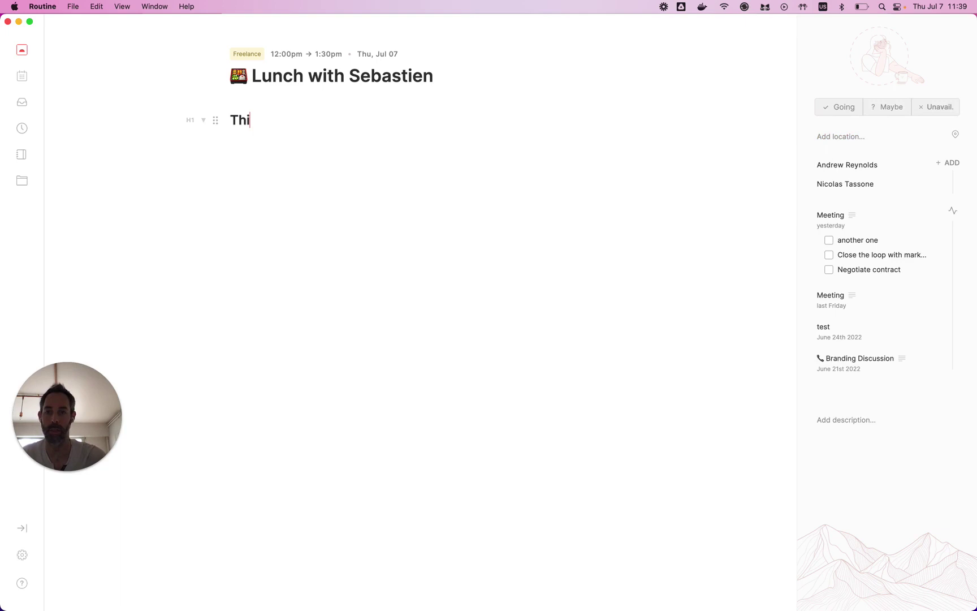
type("ngs to discs")
key("BackSpace")
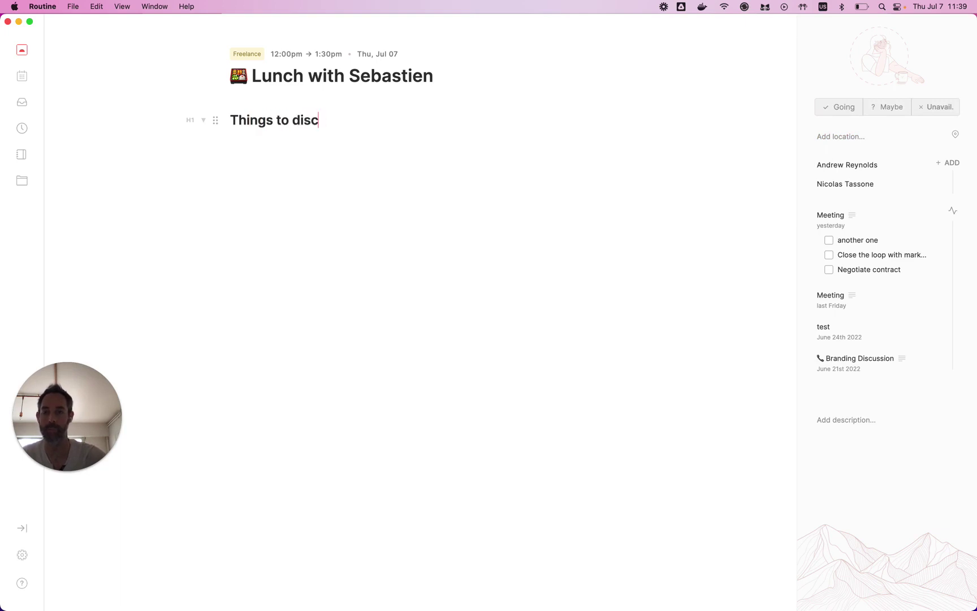
type("uss")
key("Return")
- Add bullets 'weefw', 'wefwef' and 'weffew', then export the event notes
type("*")
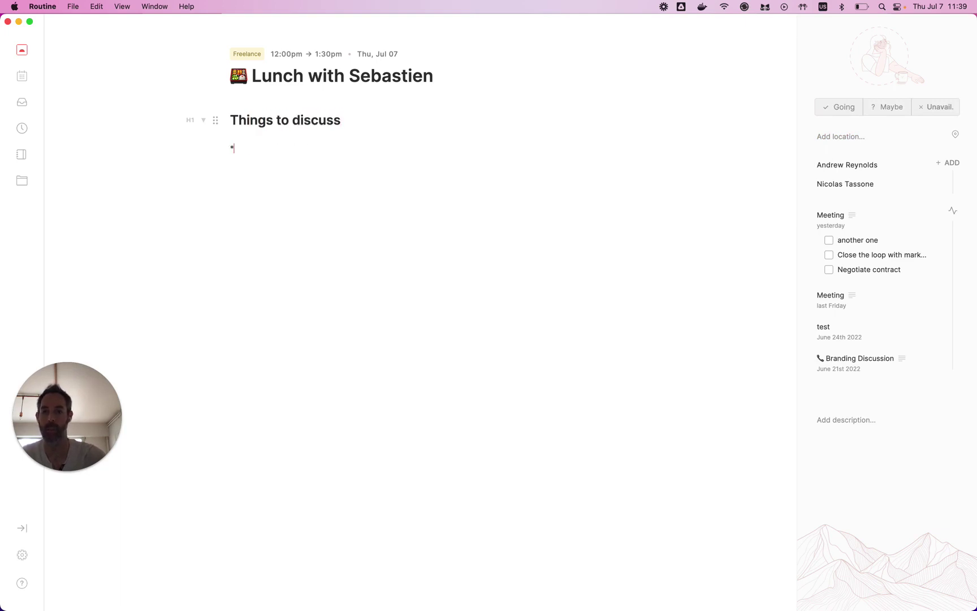
type(" weefw")
key("Return")
type("wefwef")
key("Return")
type("weffew")
key("Return")
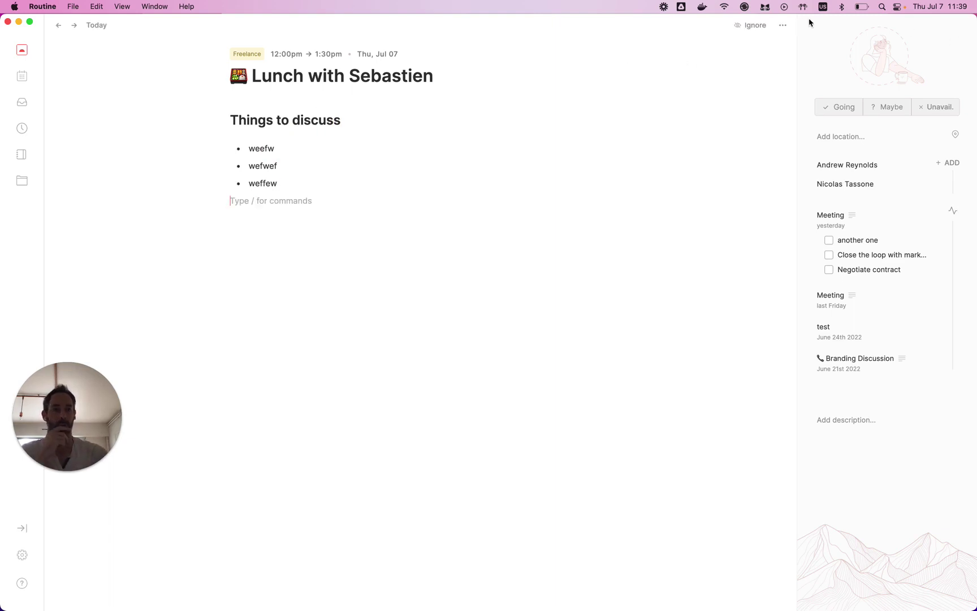
left_click(783, 25)
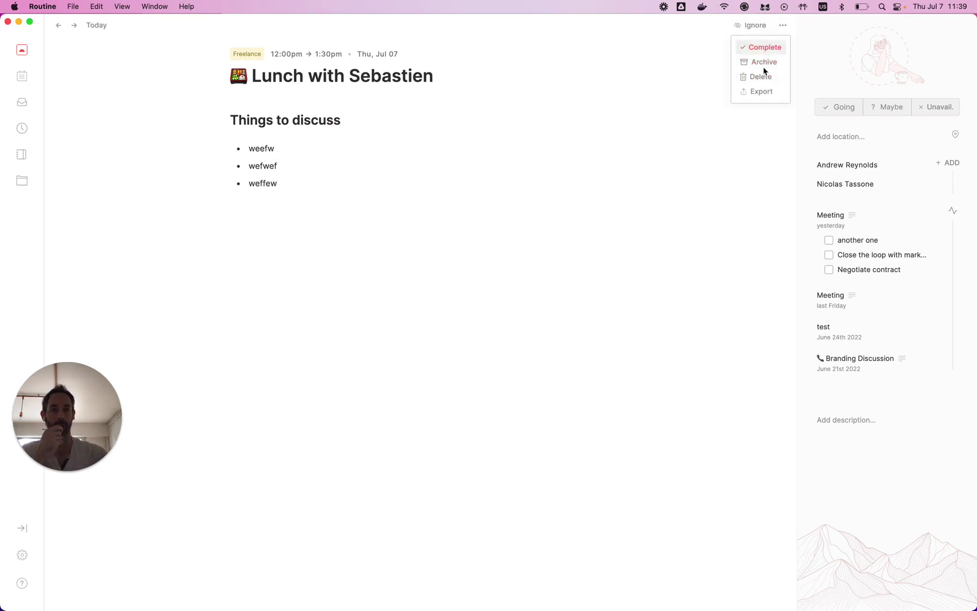
left_click(761, 92)
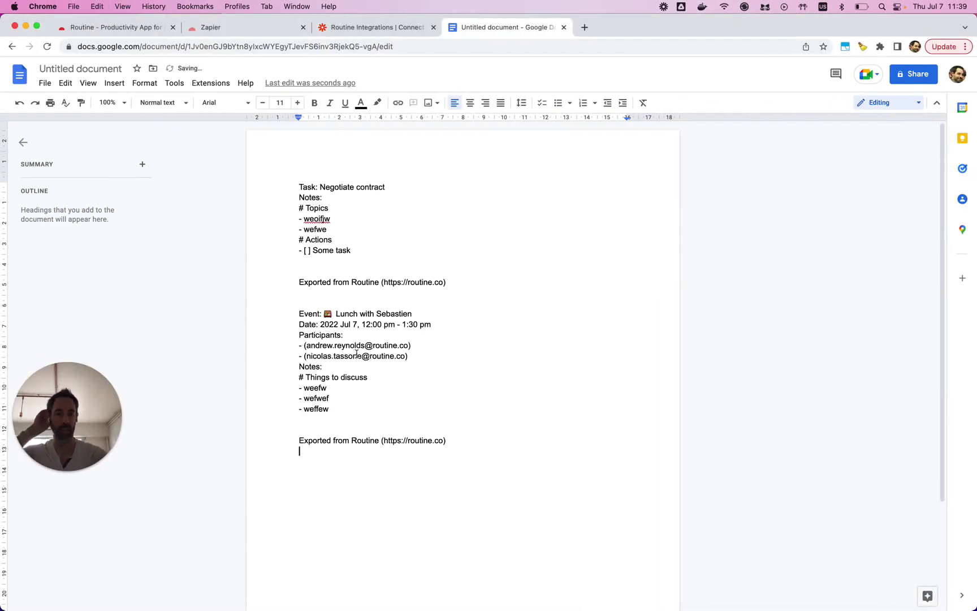
- Check the Event and participant lines of the pasted lunch notes, then return to Routine
double_click(307, 313)
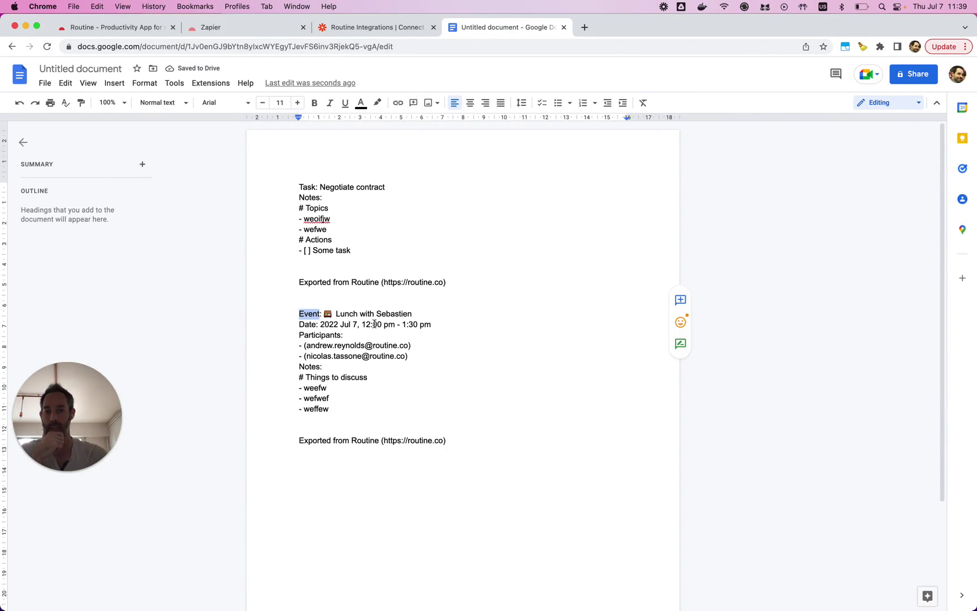
left_click(323, 346)
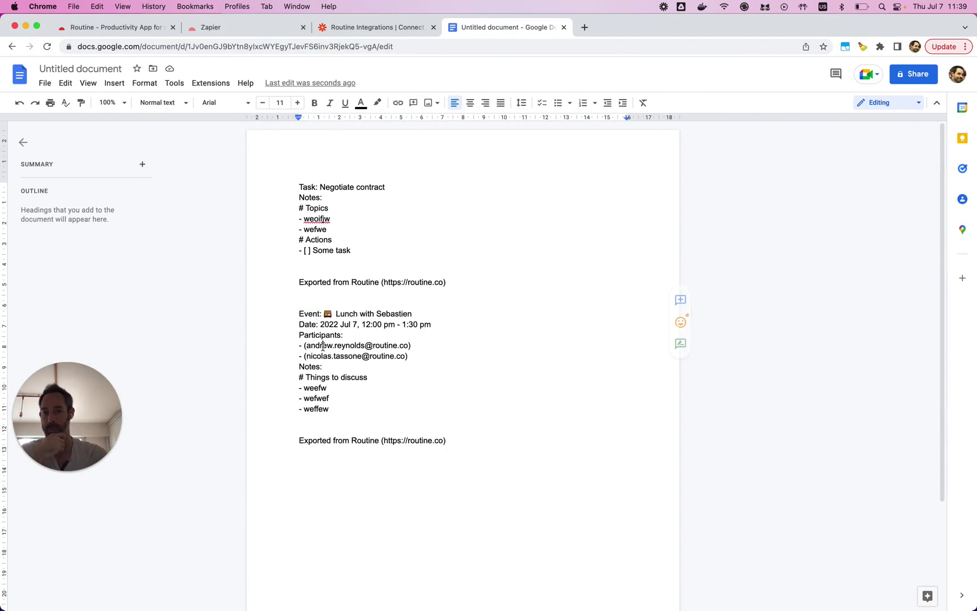
left_click_drag(322, 345, 420, 360)
left_click(419, 359)
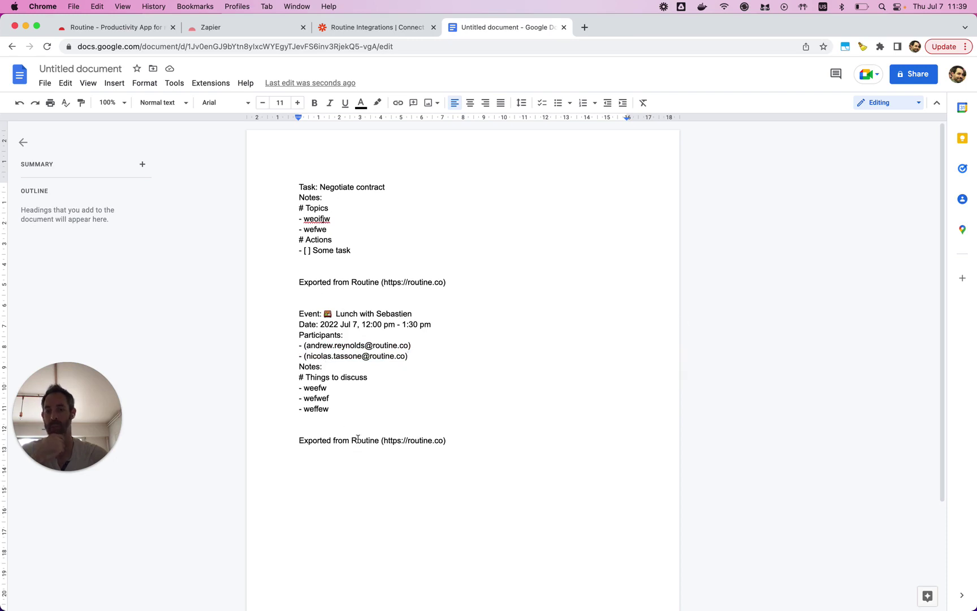
left_click(389, 496)
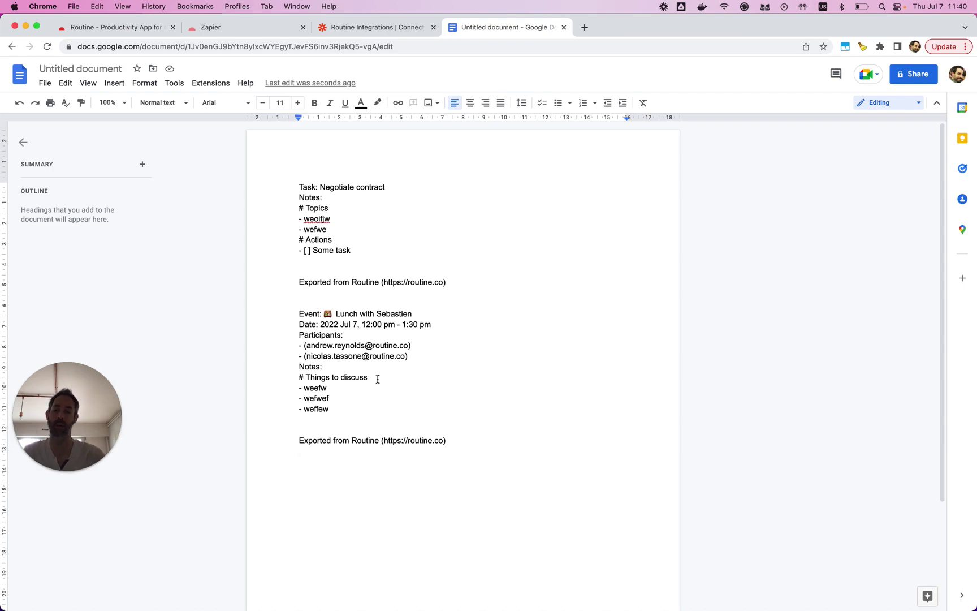
key("ctrl+Right")
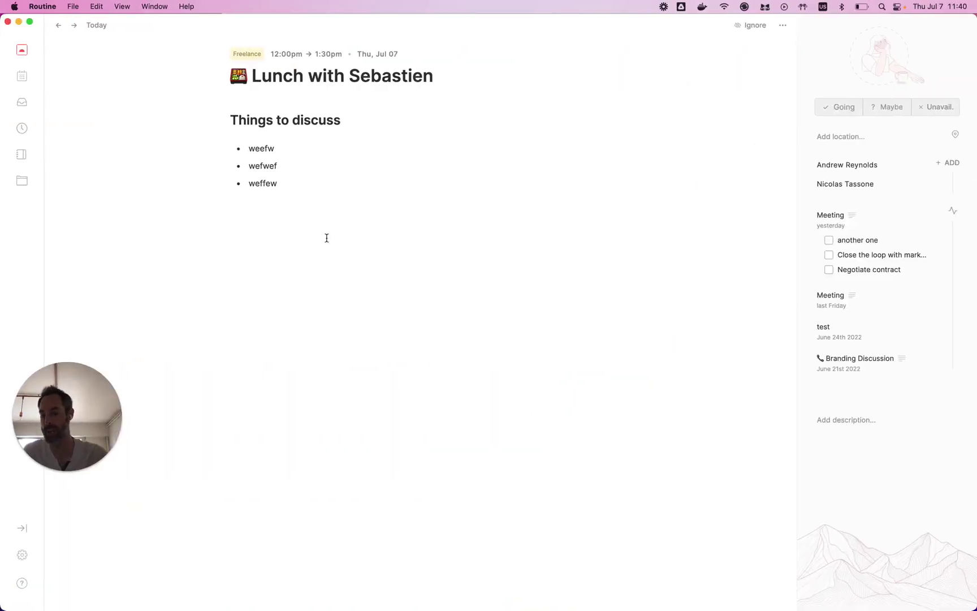
- Change the Come back to designer task's calendar tag to Personal, then show the week again
left_click(32, 83)
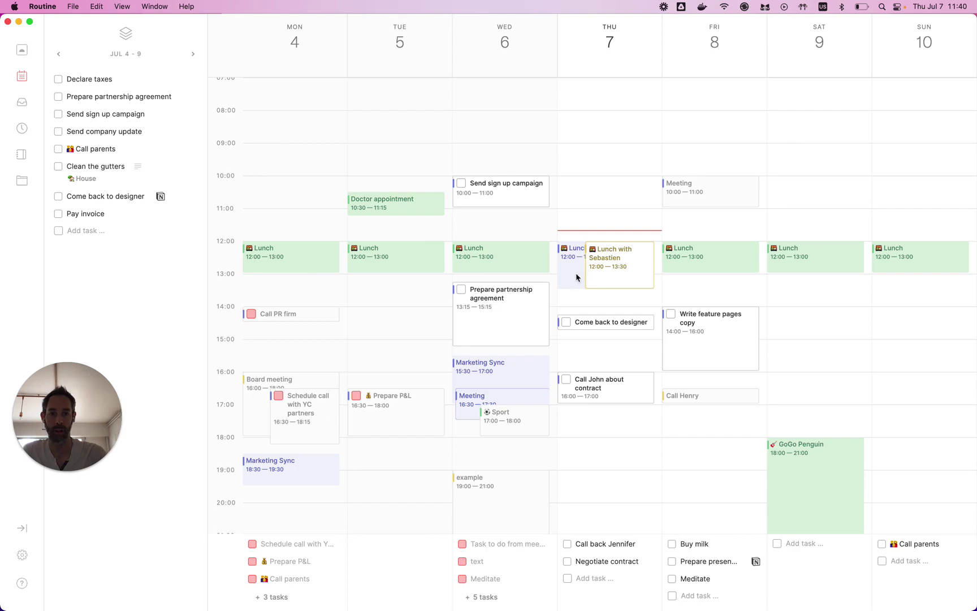
left_click(601, 327)
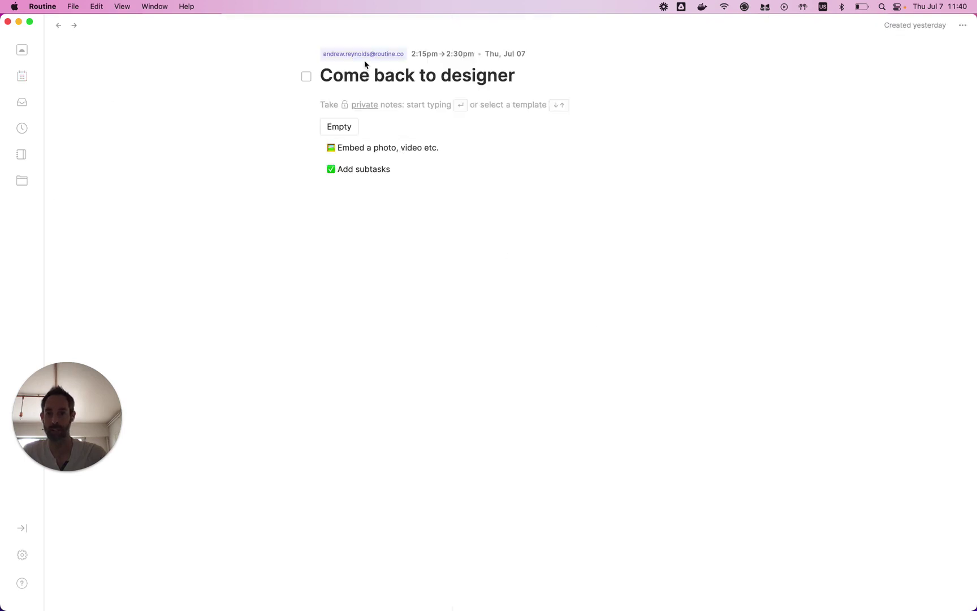
left_click(410, 55)
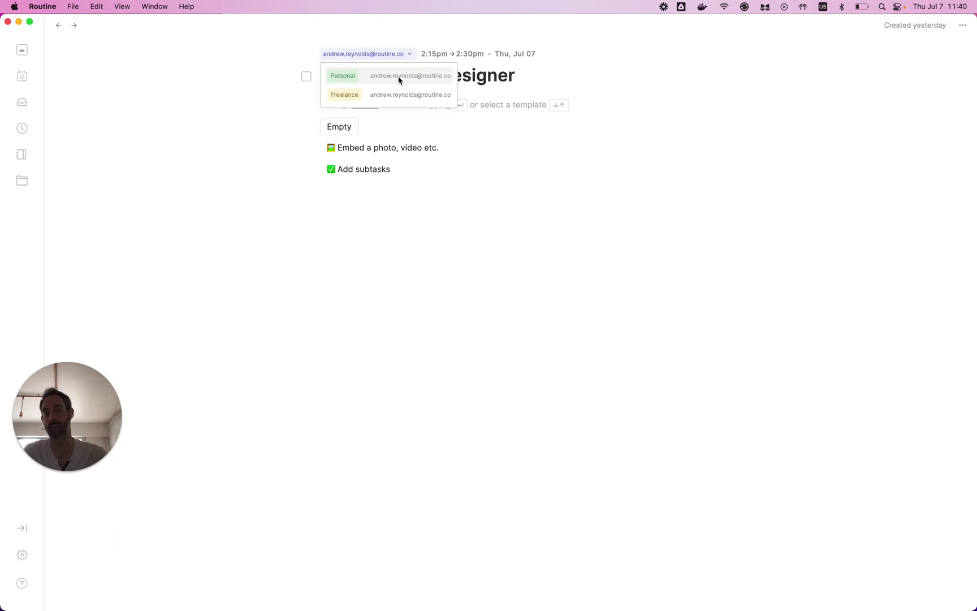
left_click(399, 80)
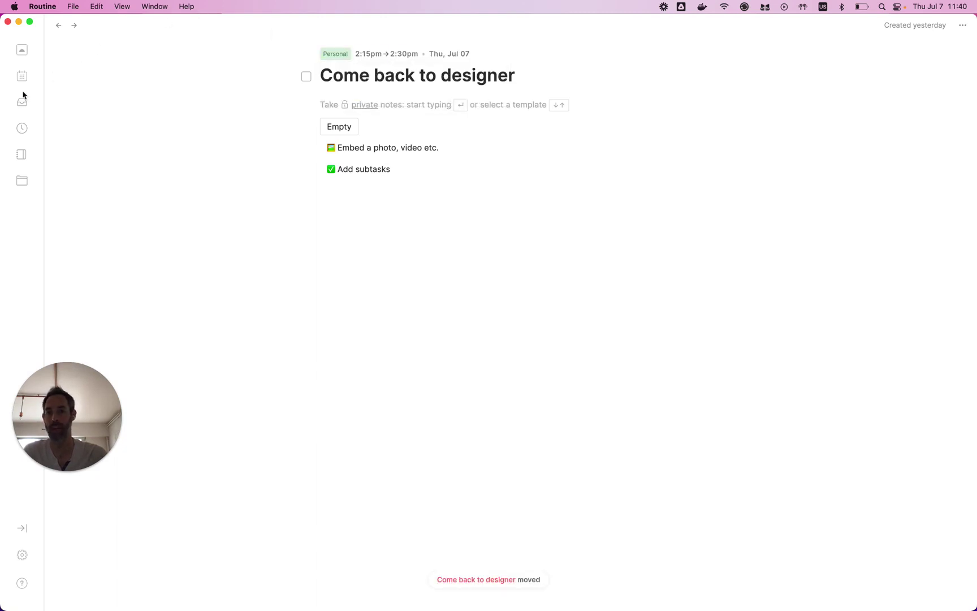
left_click(22, 75)
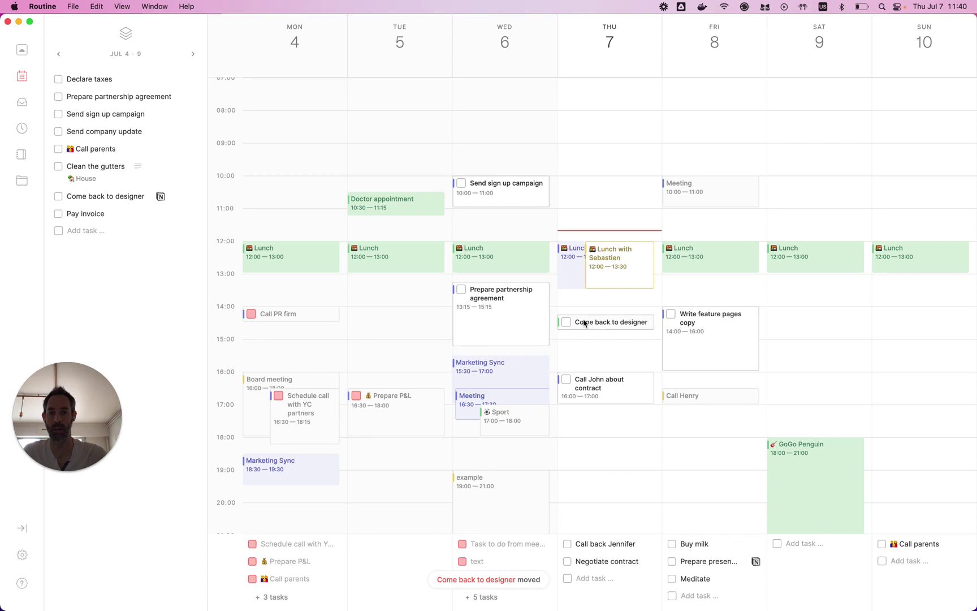